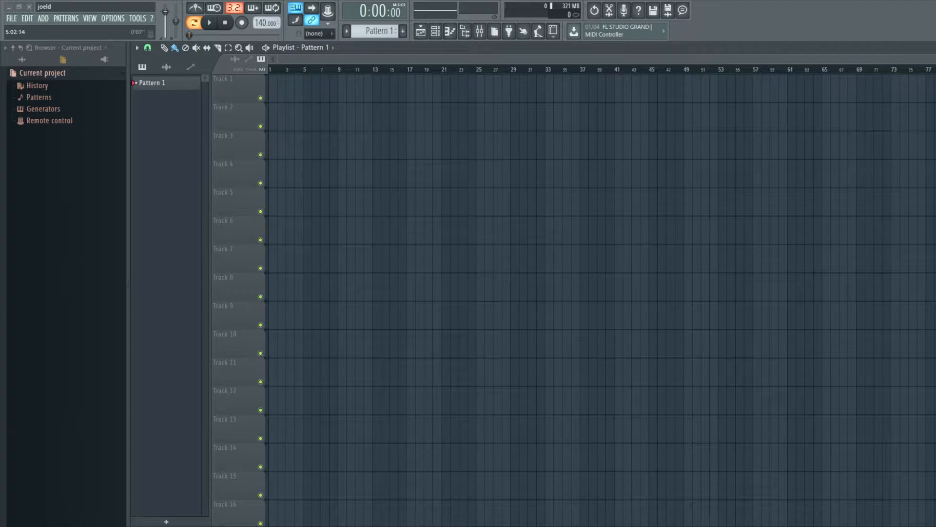
# Step: Set the project tempo to 100 BPM
pyautogui.moveTo(266, 23); pyautogui.dragTo(265, 37)
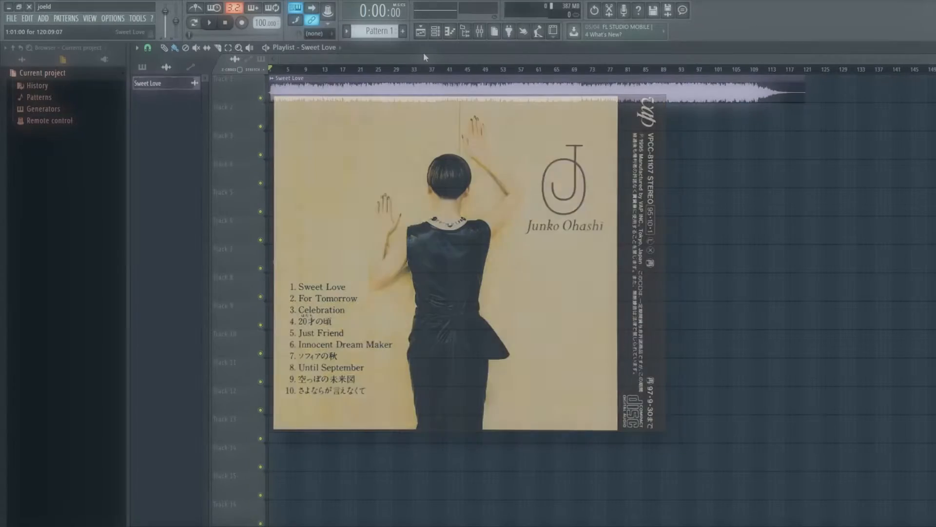
pyautogui.moveTo(459, 60); pyautogui.dragTo(512, 60)
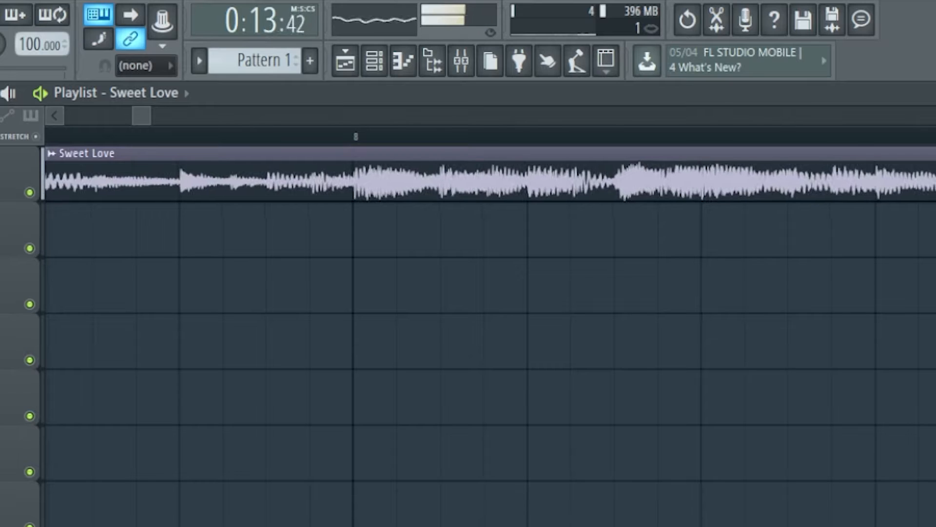
pyautogui.scroll(-5, 765, 219)
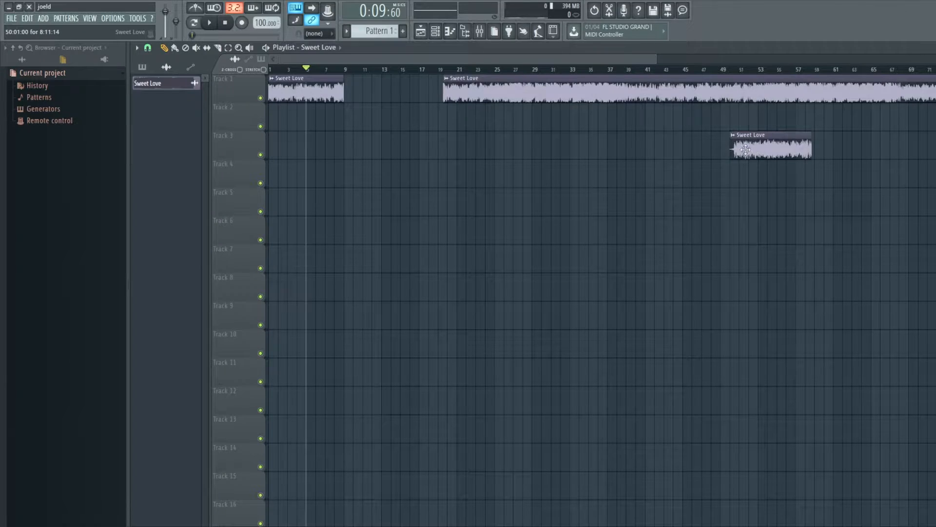
# Step: Move the cut Sweet Love section from track 3's bar 50 back to bar 9 and play the arrangement
pyautogui.moveTo(745, 149); pyautogui.dragTo(357, 152)
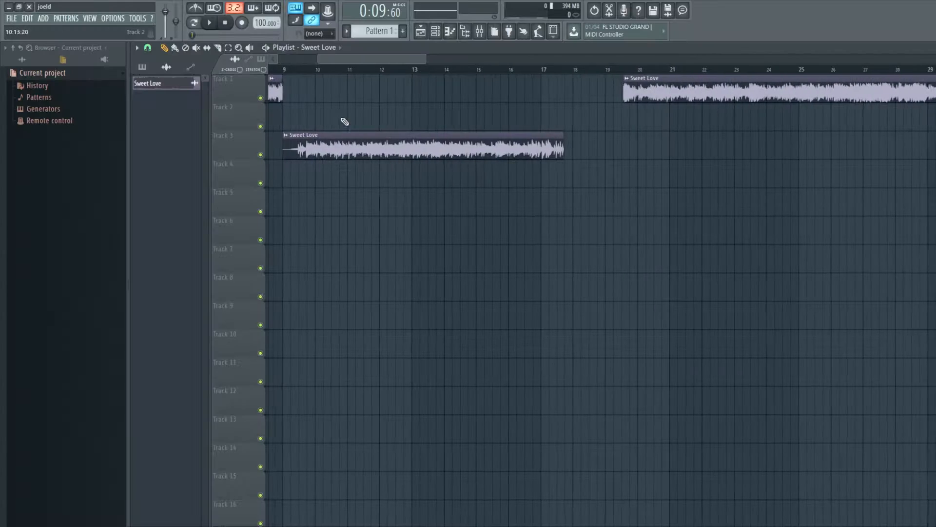
pyautogui.moveTo(441, 56); pyautogui.dragTo(370, 62)
pyautogui.click(410, 69)
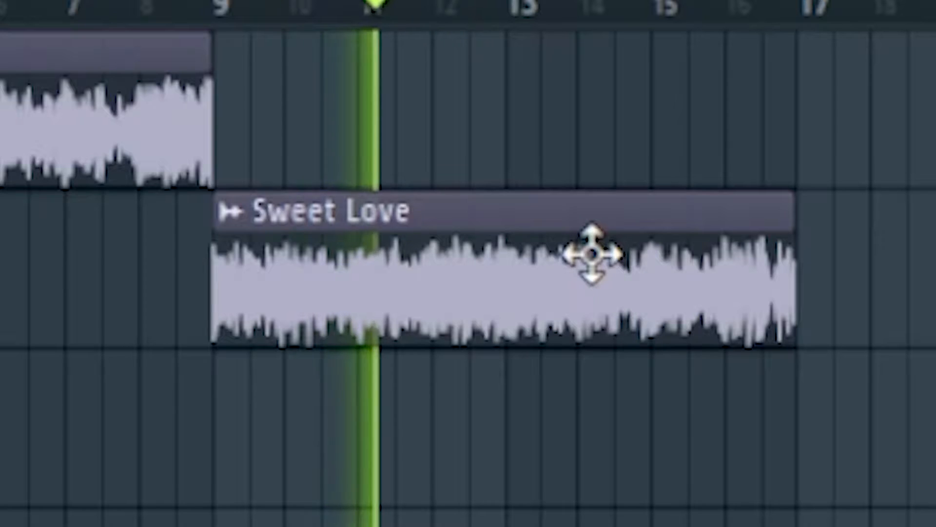
pyautogui.press('space')
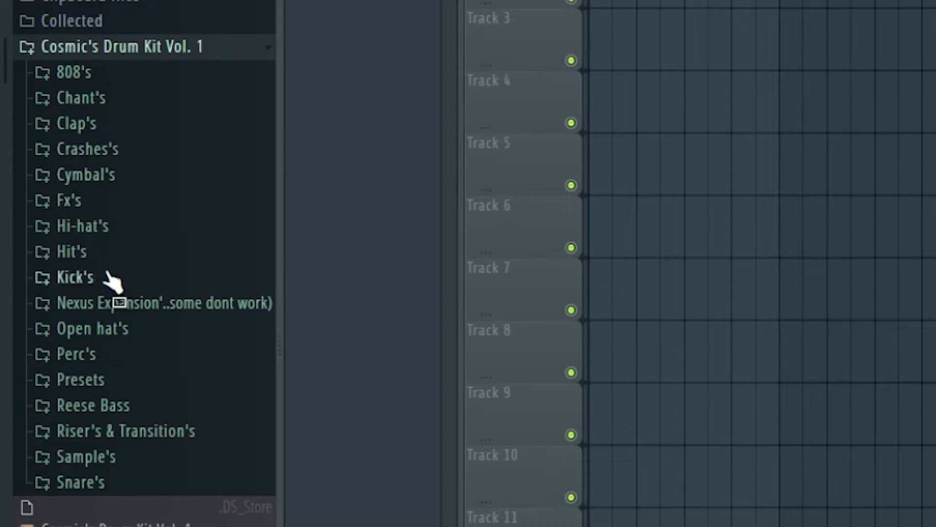
# Step: Add the Cosmic's Kick 1 sample from Cosmic's Drum Kit Vol. 1 to the channel rack
pyautogui.click(107, 276)
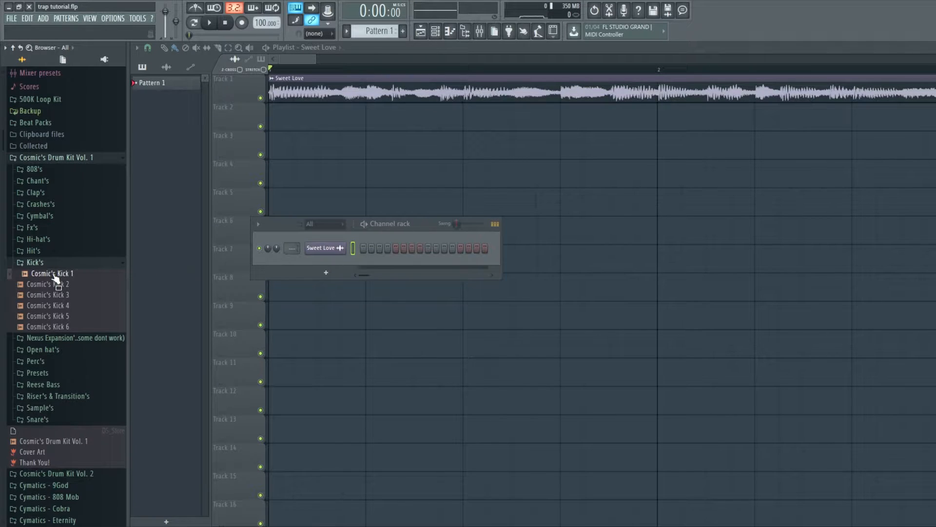
pyautogui.moveTo(55, 278); pyautogui.dragTo(331, 256)
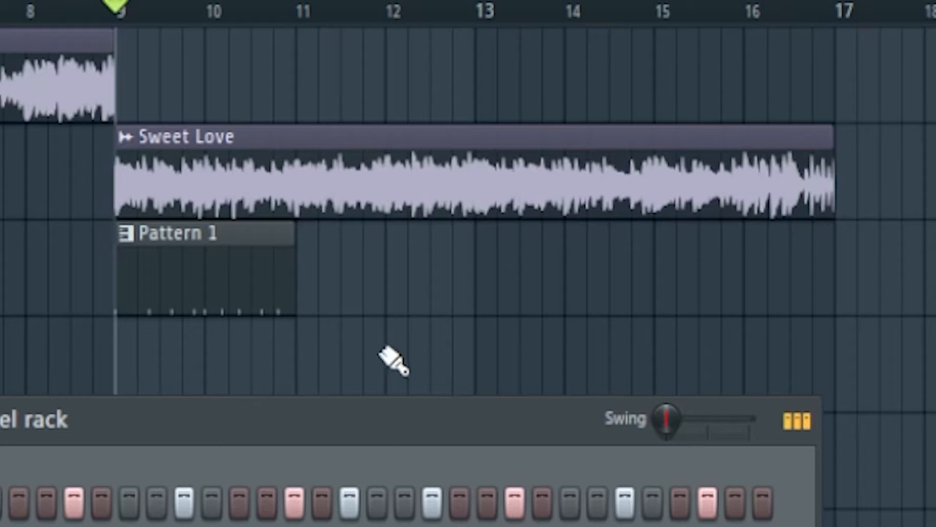
# Step: Duplicate the Pattern 1 clip three times so it spans bars 9 to 17 beneath the second Sweet Love clip, and play it back
pyautogui.keyDown('ctrl'); pyautogui.click(492, 157); pyautogui.keyUp('ctrl')
pyautogui.hotkey('ctrl', 'b')
pyautogui.hotkey('ctrl', 'b')
pyautogui.hotkey('ctrl', 'b')
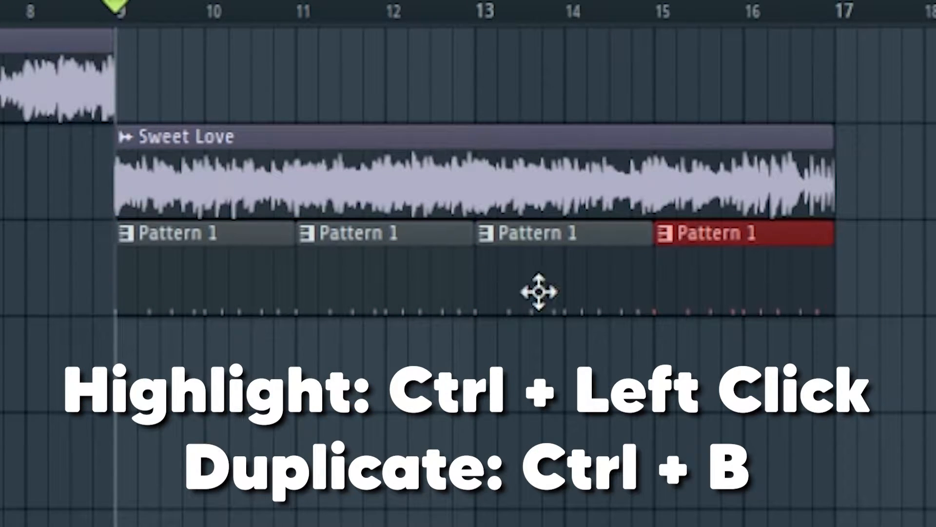
pyautogui.press('space')
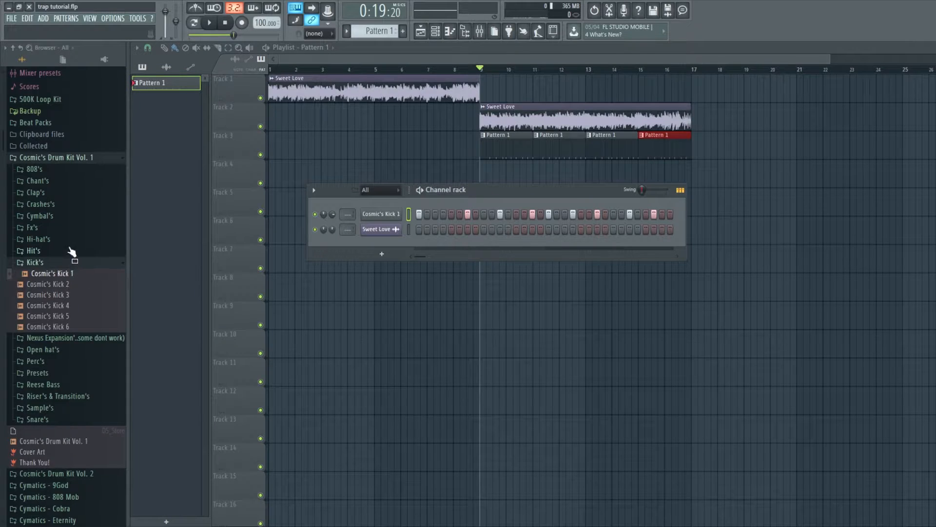
# Step: Audition the hi-hat samples in Cosmic's Drum Kit Vol. 1 and add Cosmic's Hi-hat 5 to the channel rack
pyautogui.click(69, 240)
pyautogui.click(88, 285)
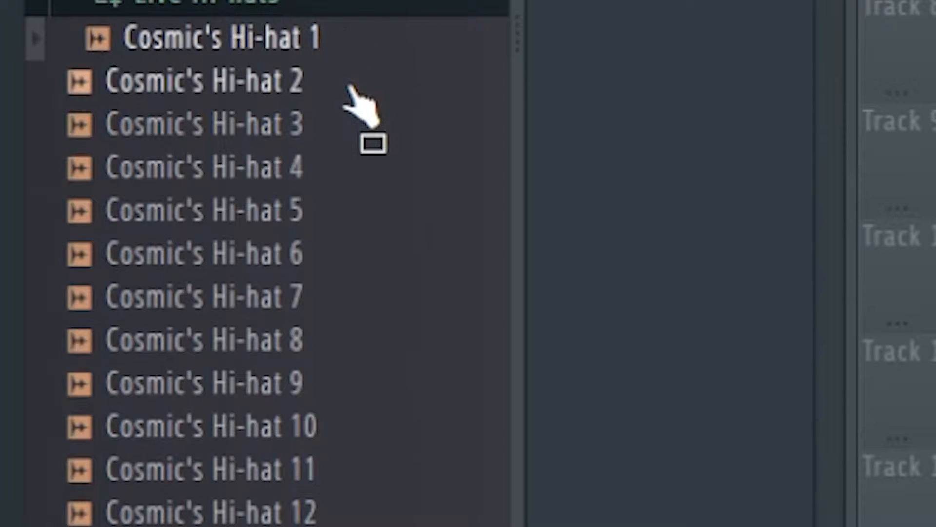
pyautogui.click(369, 91)
pyautogui.click(373, 143)
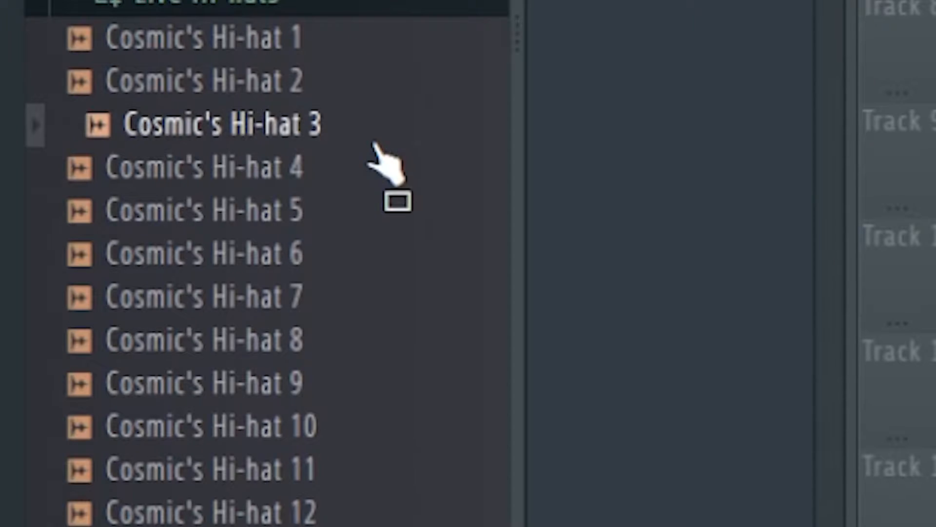
pyautogui.click(380, 178)
pyautogui.click(390, 211)
pyautogui.click(399, 234)
pyautogui.click(393, 205)
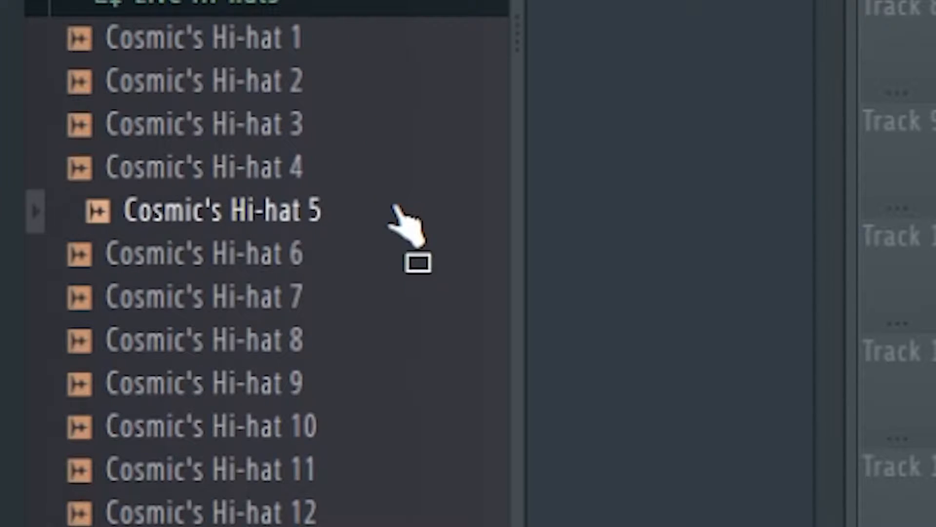
pyautogui.moveTo(393, 205); pyautogui.dragTo(431, 217)
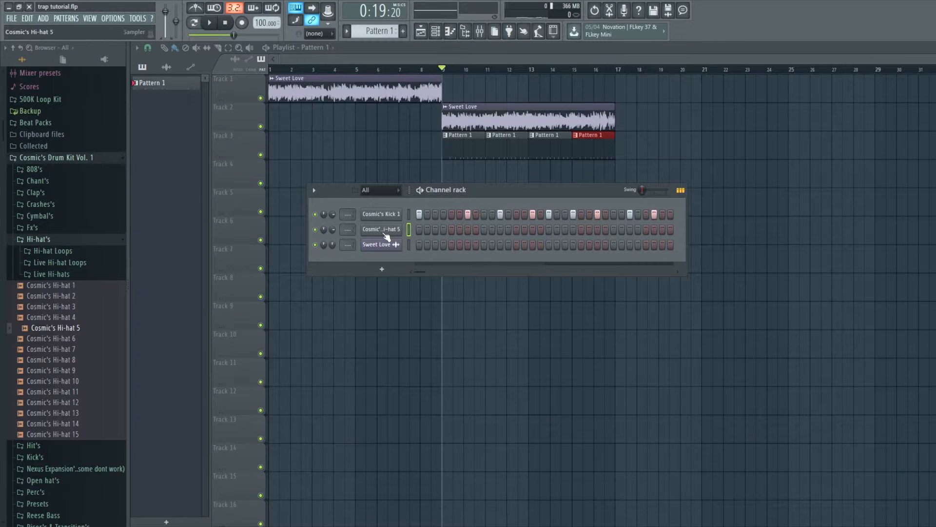
# Step: Fill the Cosmic's Hi-hat 5 channel on every 2 steps and play the beat back
pyautogui.rightClick(383, 228)
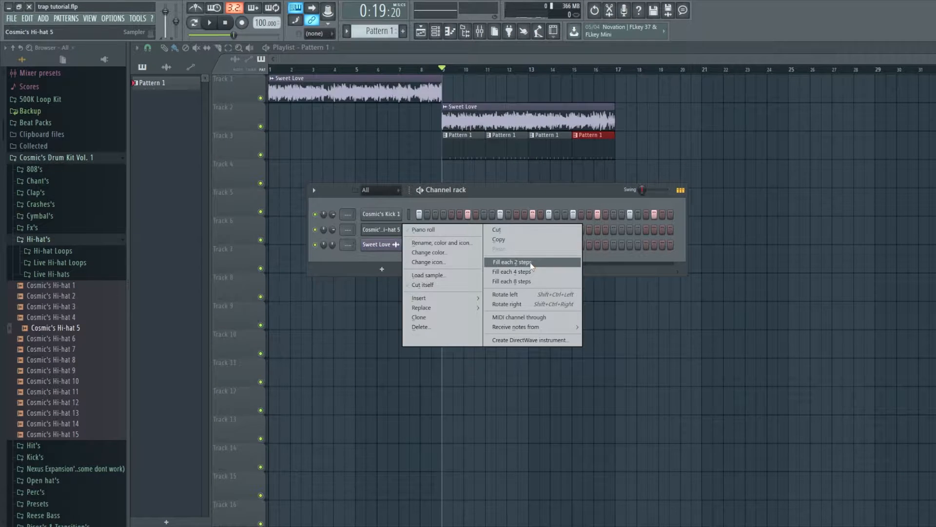
pyautogui.click(512, 263)
pyautogui.press('space')
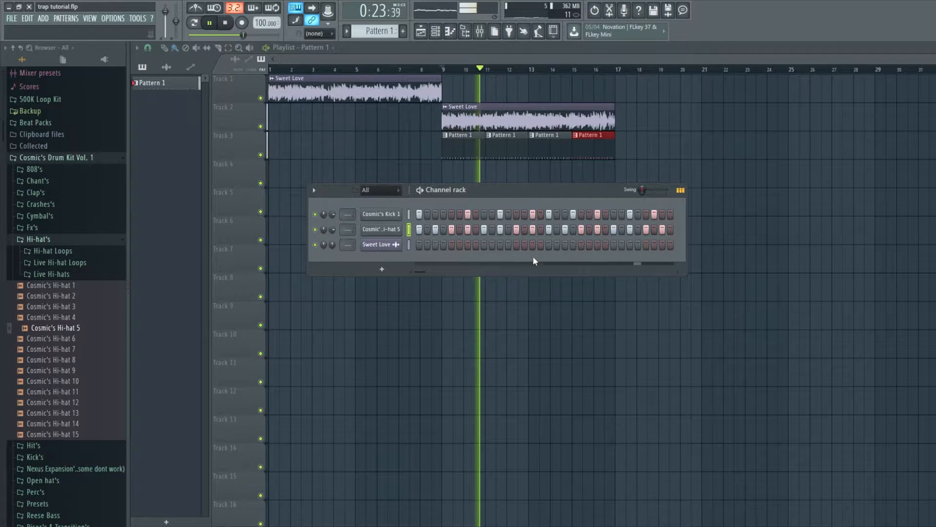
pyautogui.press('space')
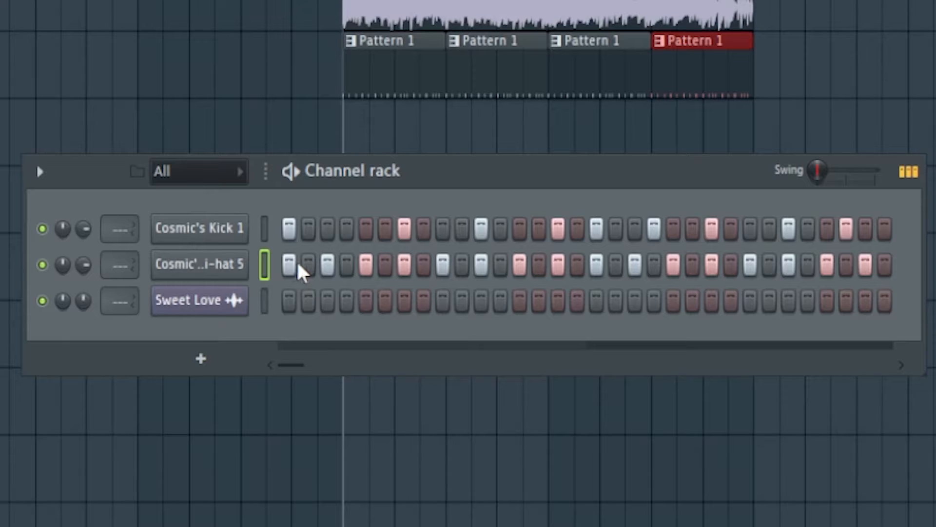
# Step: Turn on all remaining steps in the Cosmic's Hi-hat 5 row and play the pattern back
pyautogui.moveTo(423, 230); pyautogui.dragTo(664, 237)
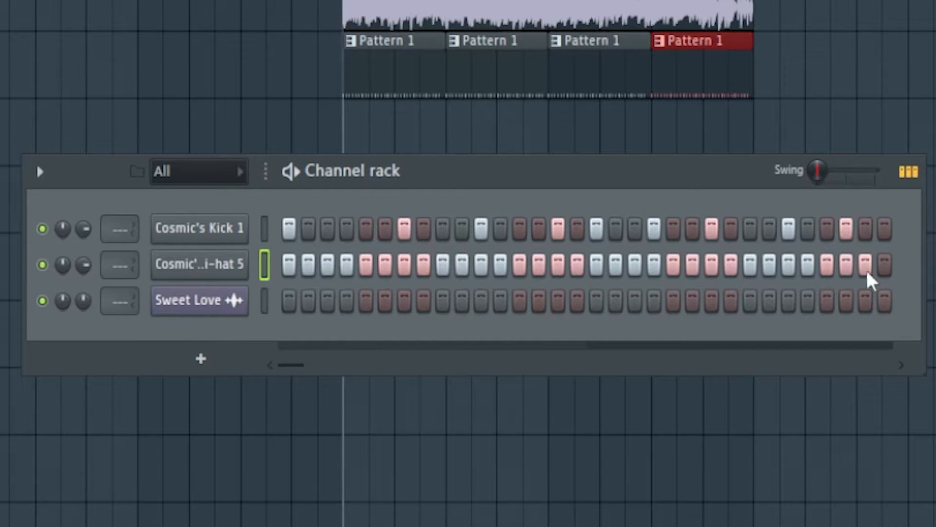
pyautogui.moveTo(868, 272); pyautogui.dragTo(899, 269)
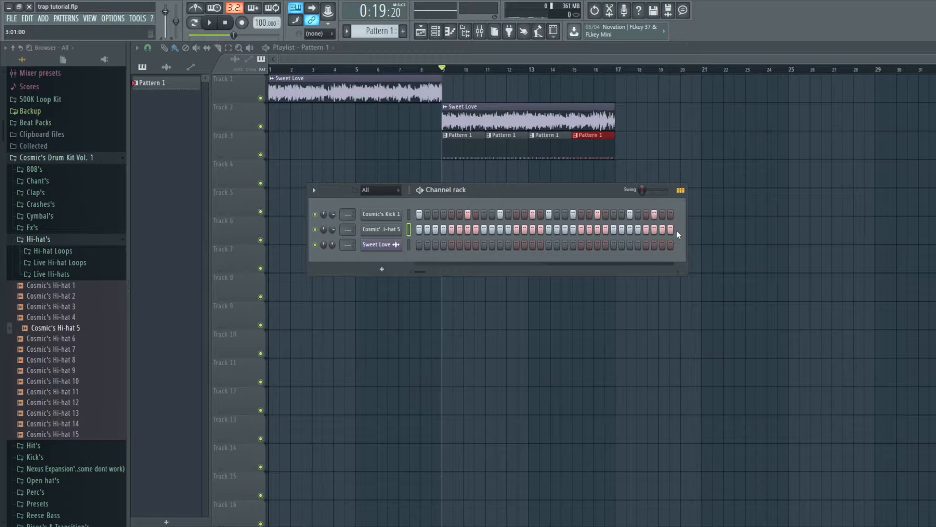
pyautogui.rightClick(397, 228)
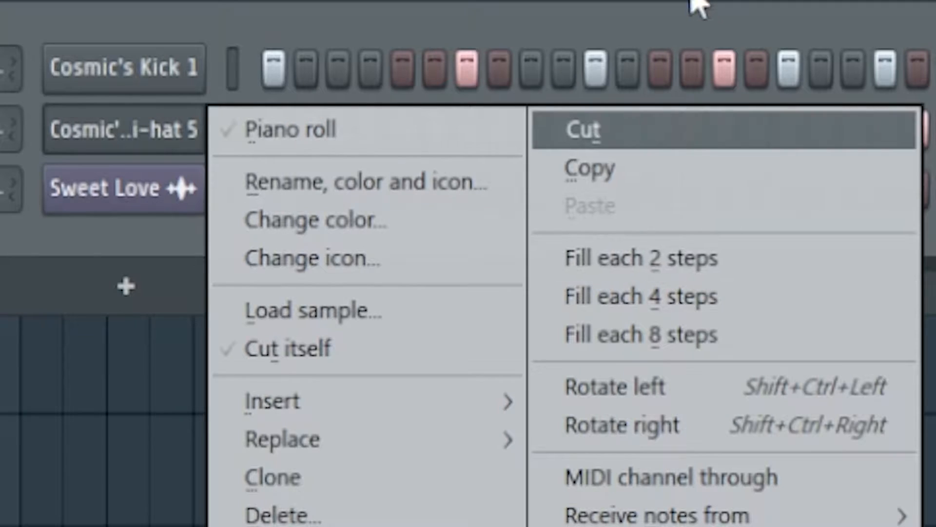
pyautogui.click(685, 1)
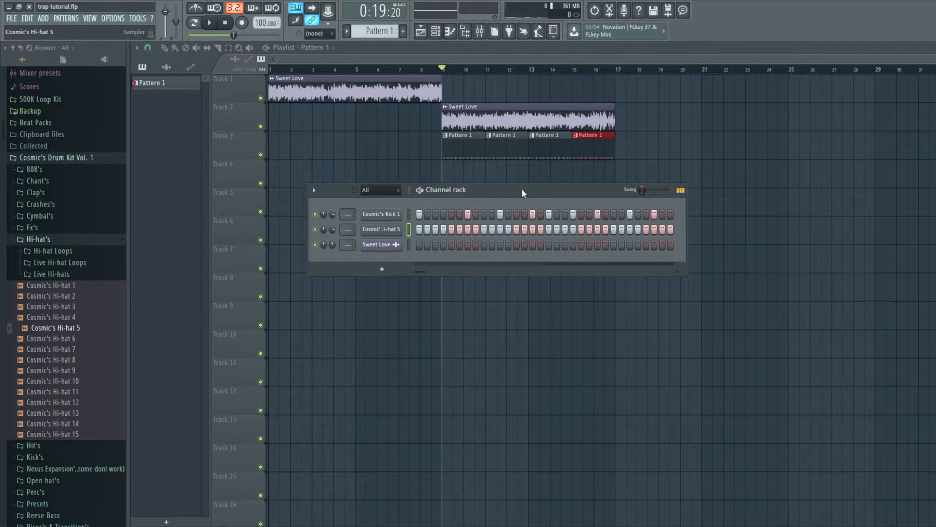
pyautogui.press('space')
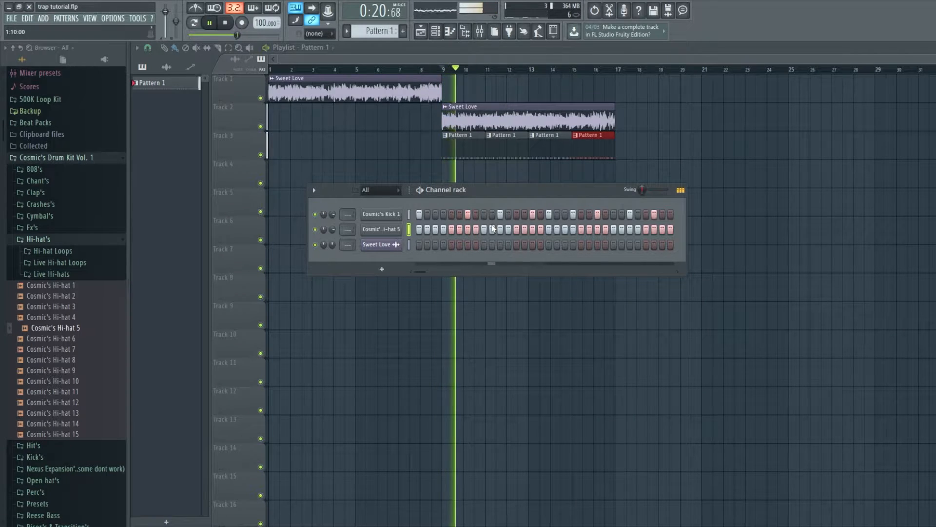
pyautogui.press('space')
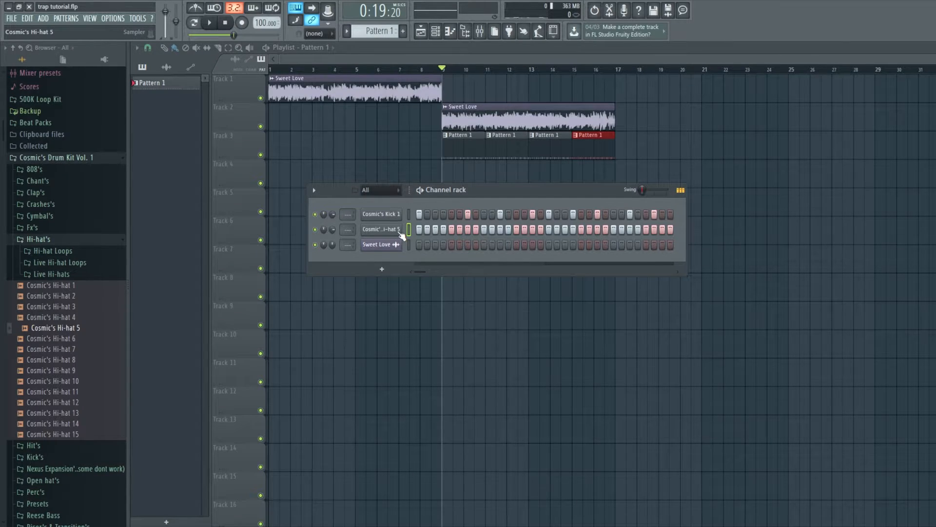
# Step: Open the Cosmic's Hi-hat 5 notes in the piano roll and play the pattern there
pyautogui.rightClick(402, 234)
pyautogui.click(430, 228)
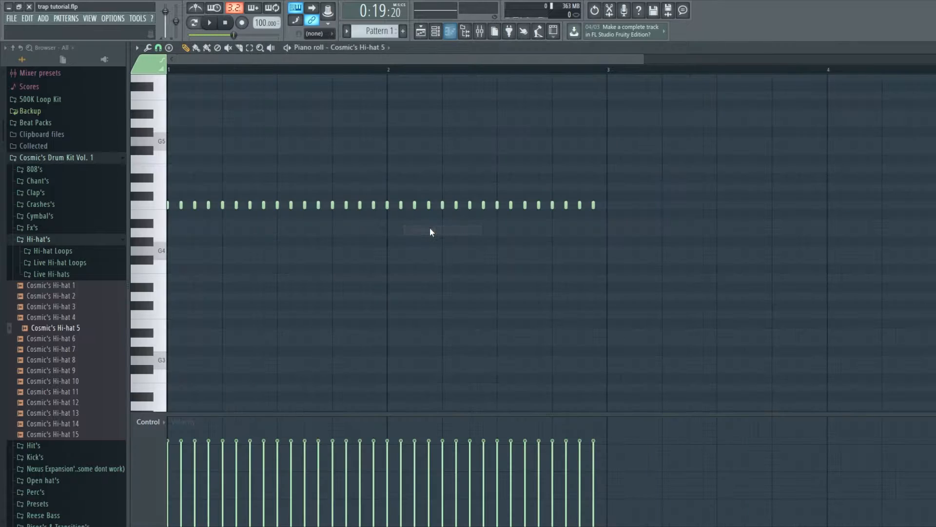
pyautogui.scroll(2, 223, 67)
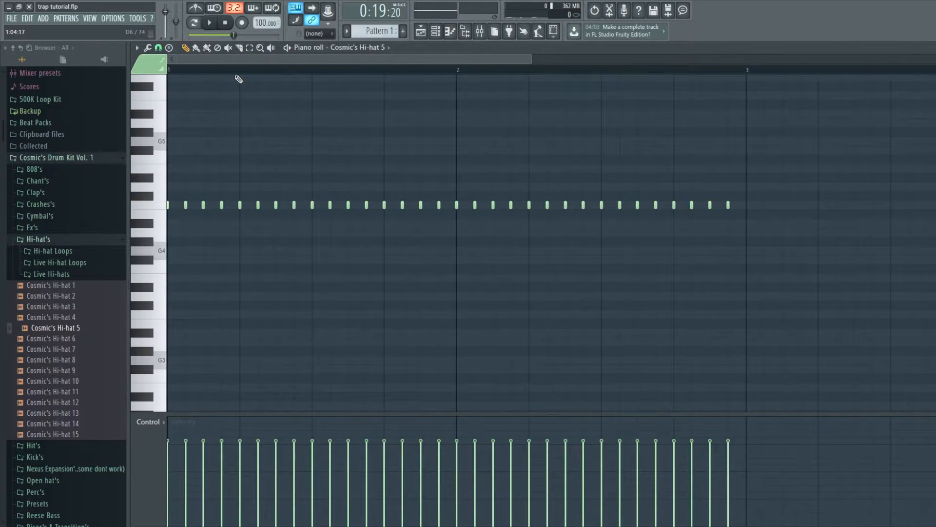
pyautogui.press('space')
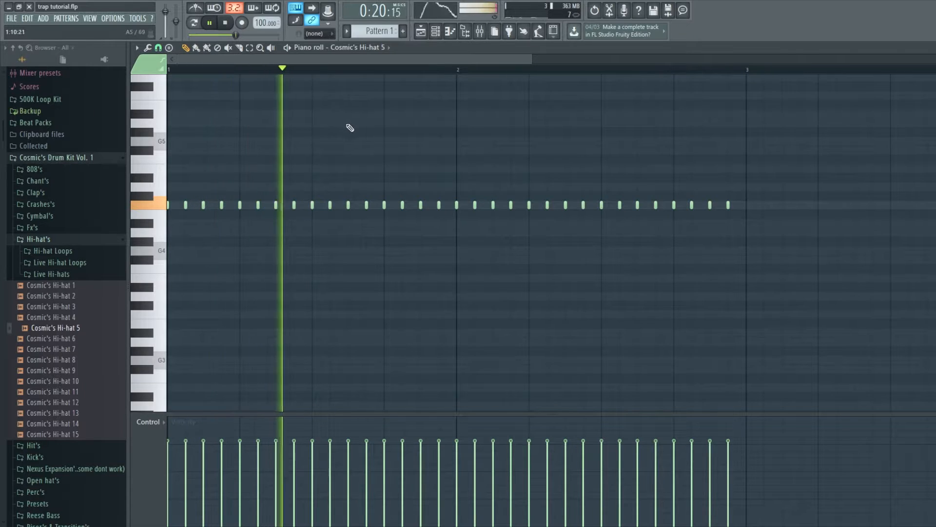
pyautogui.scroll(1, 361, 133)
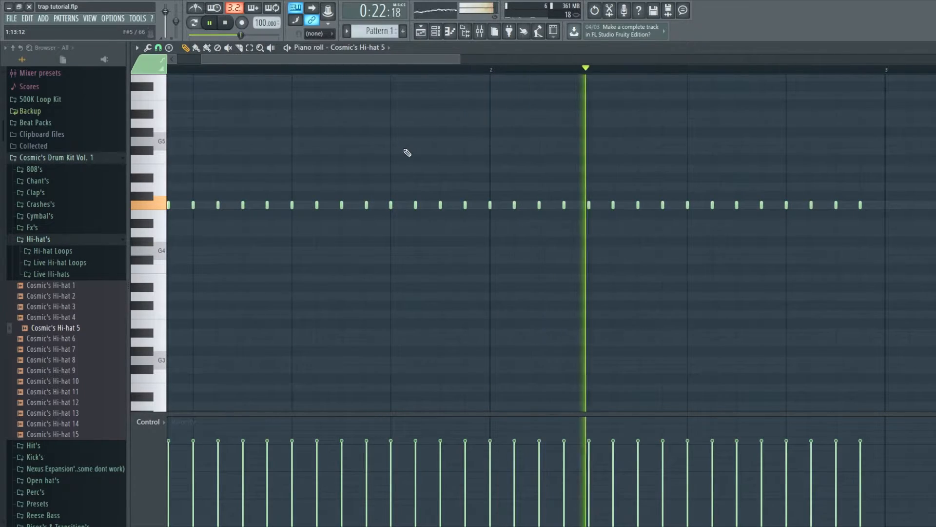
pyautogui.press('space')
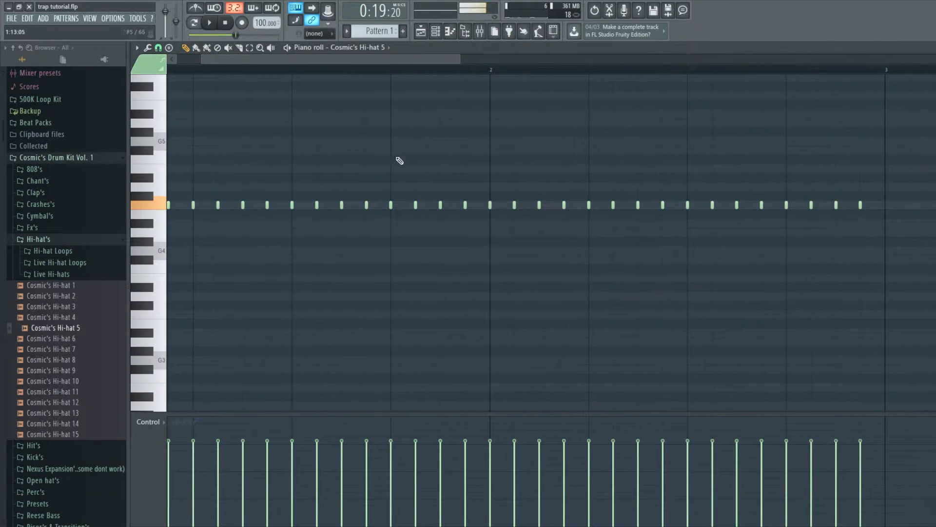
# Step: Select the five hi-hat notes from beat 4 of bar 1 through the first note of bar 2 and scale them to 50%
pyautogui.scroll(2, 393, 206)
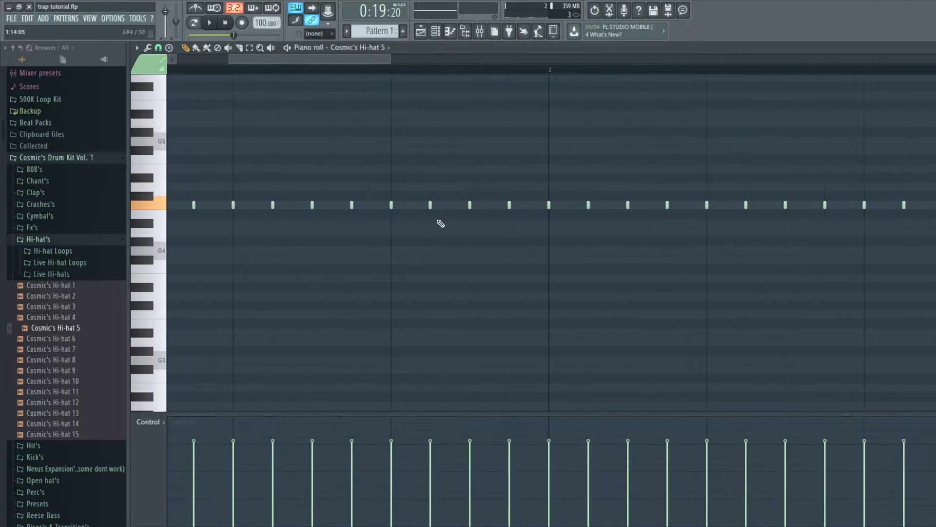
pyautogui.scroll(-1, 408, 214)
pyautogui.scroll(-2, 393, 188)
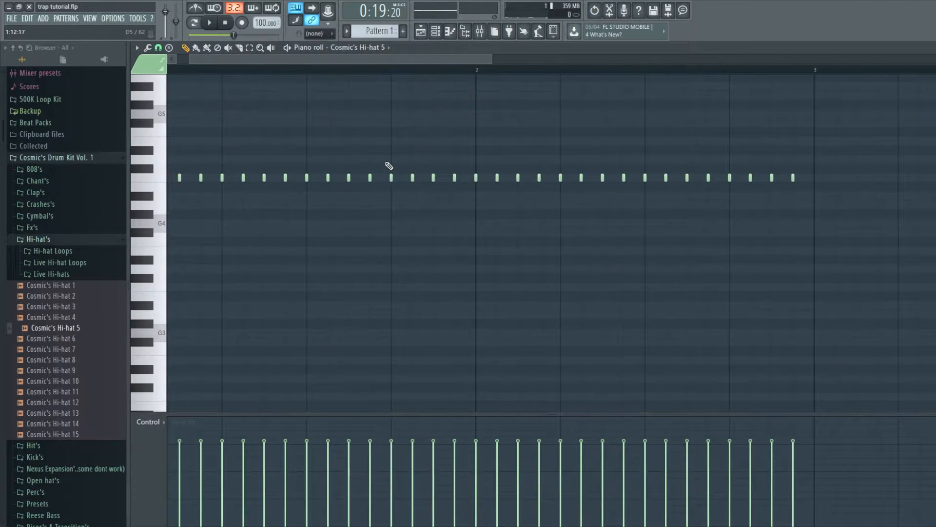
pyautogui.moveTo(385, 157); pyautogui.dragTo(444, 212)
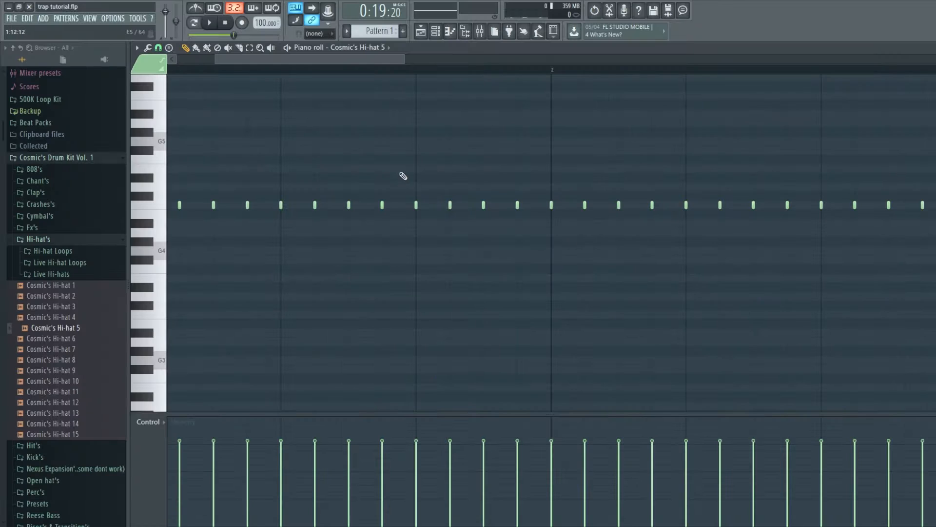
pyautogui.moveTo(402, 157); pyautogui.dragTo(556, 248)
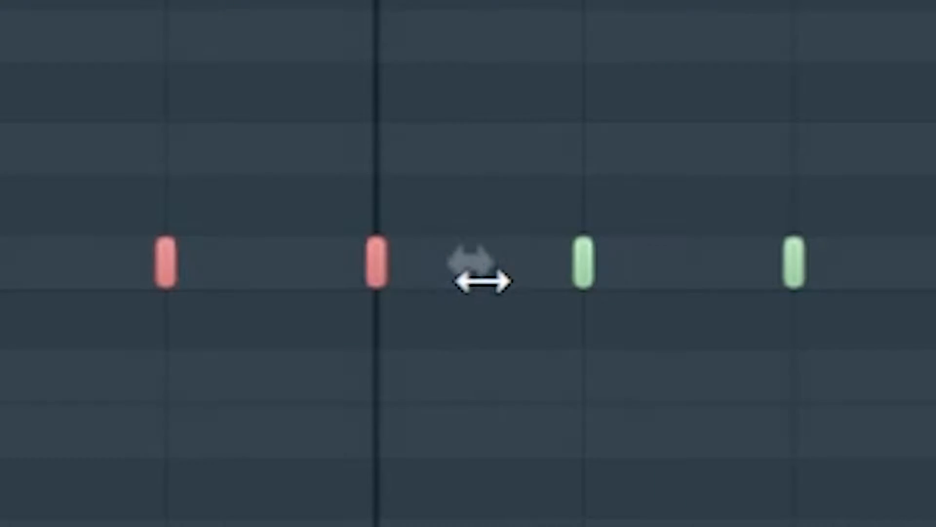
pyautogui.moveTo(472, 262); pyautogui.dragTo(223, 262)
pyautogui.moveTo(527, 204); pyautogui.dragTo(502, 205)
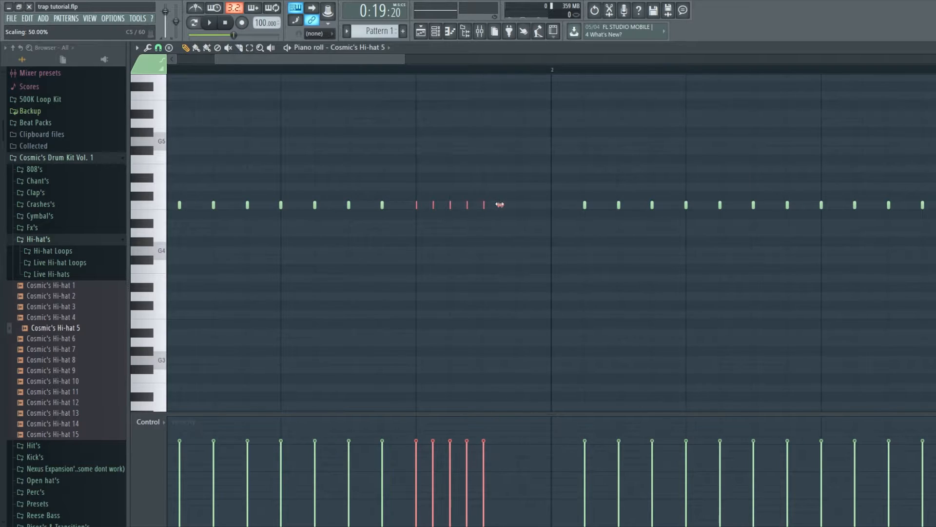
# Step: Play the pattern to hear the compressed hi-hat roll, and clear the note selection
pyautogui.scroll(-1, 377, 206)
pyautogui.press('space')
pyautogui.scroll(-2, 377, 206)
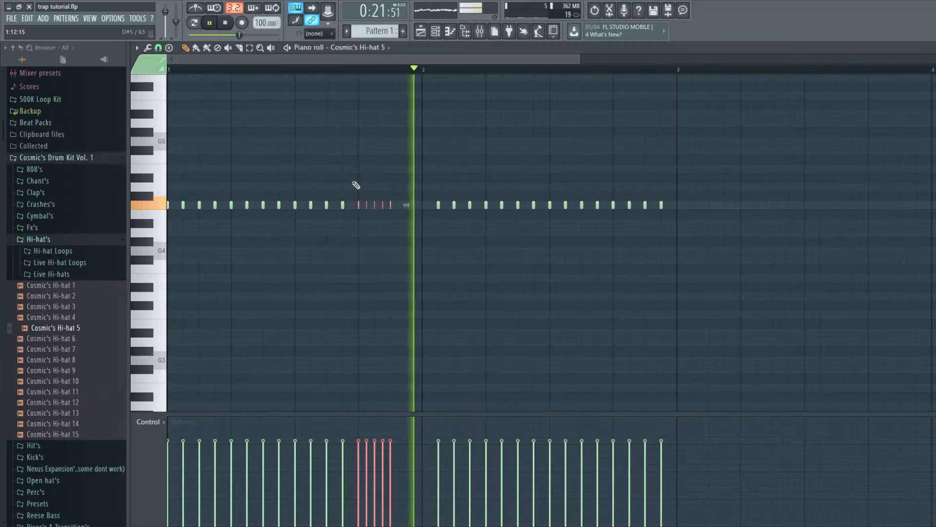
pyautogui.press('space')
pyautogui.scroll(1, 536, 205)
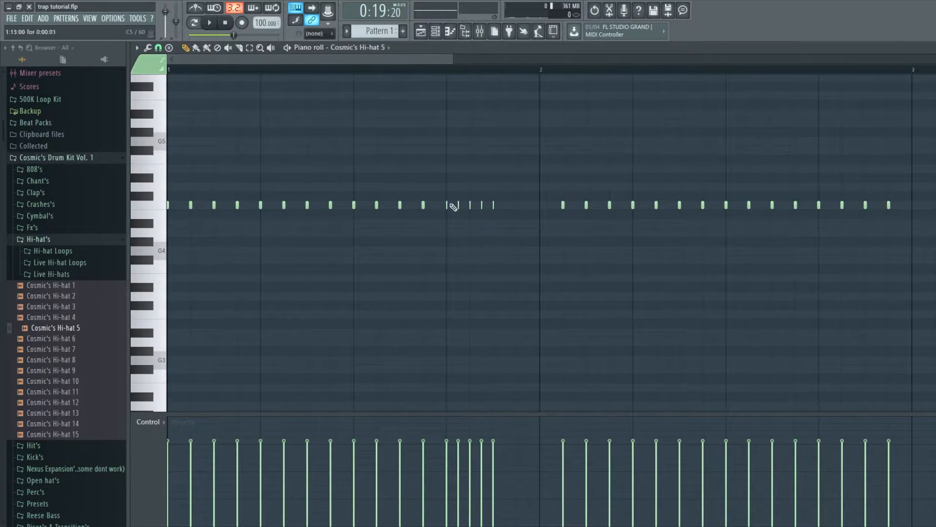
# Step: Insert an extra hi-hat note between the second and third hits of beat 2 in bar 2
pyautogui.scroll(2, 546, 213)
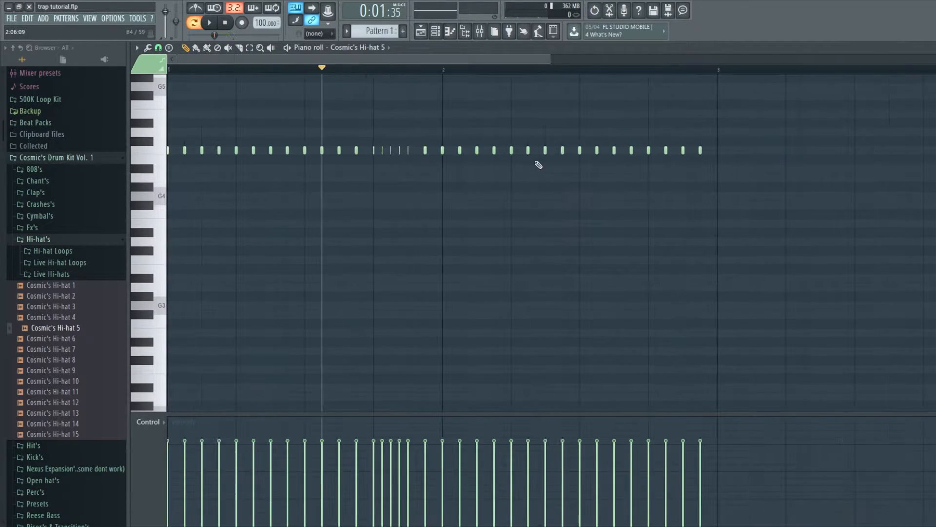
pyautogui.scroll(-3, 474, 150)
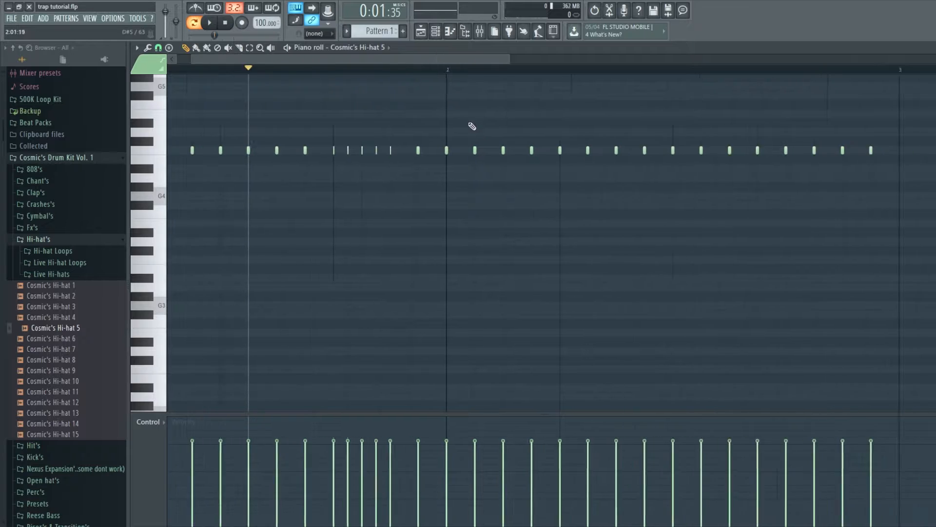
pyautogui.scroll(3, 462, 122)
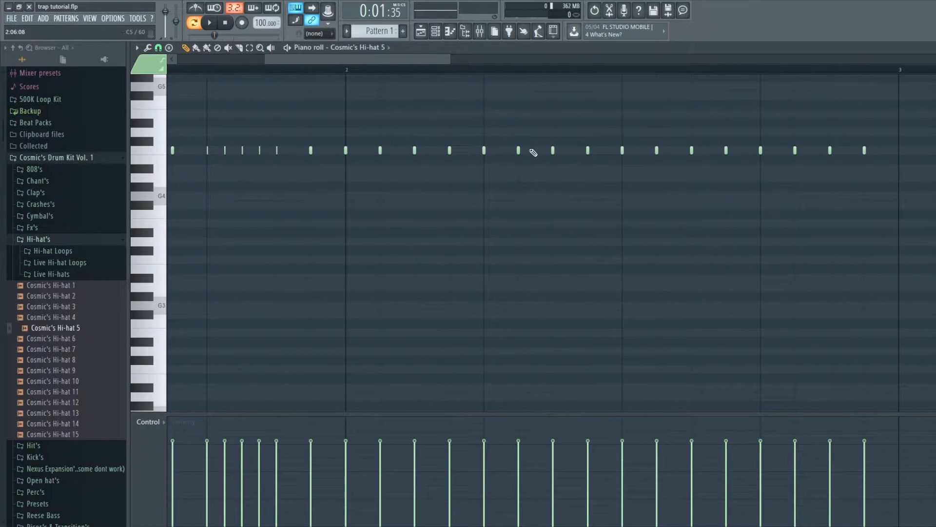
pyautogui.click(535, 150)
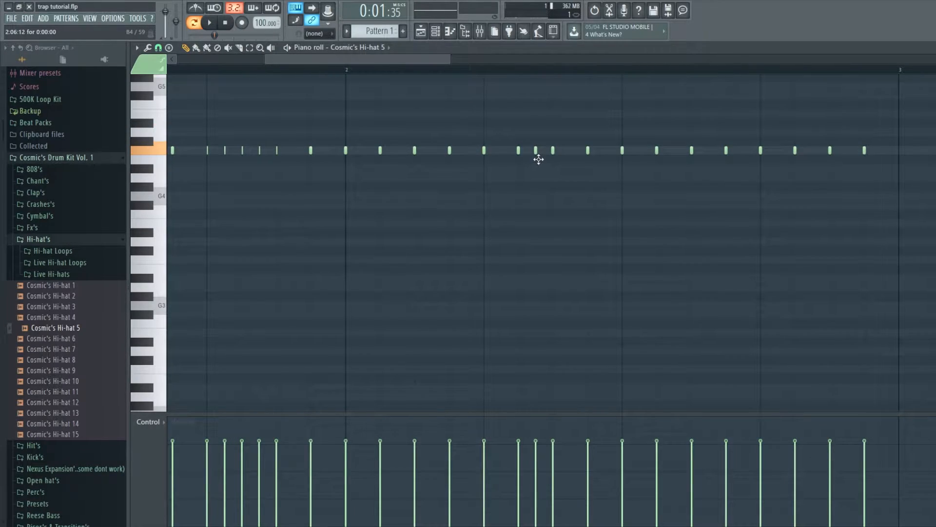
pyautogui.scroll(-3, 538, 159)
pyautogui.press('space')
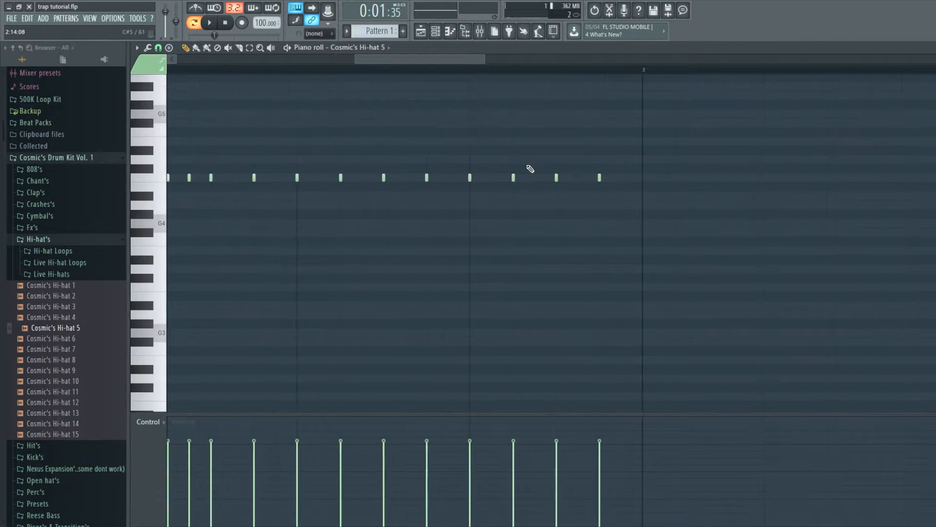
# Step: Insert extra hi-hat notes between the last three hits of bar 2 to form a roll, and play the pattern
pyautogui.scroll(-1, 530, 169)
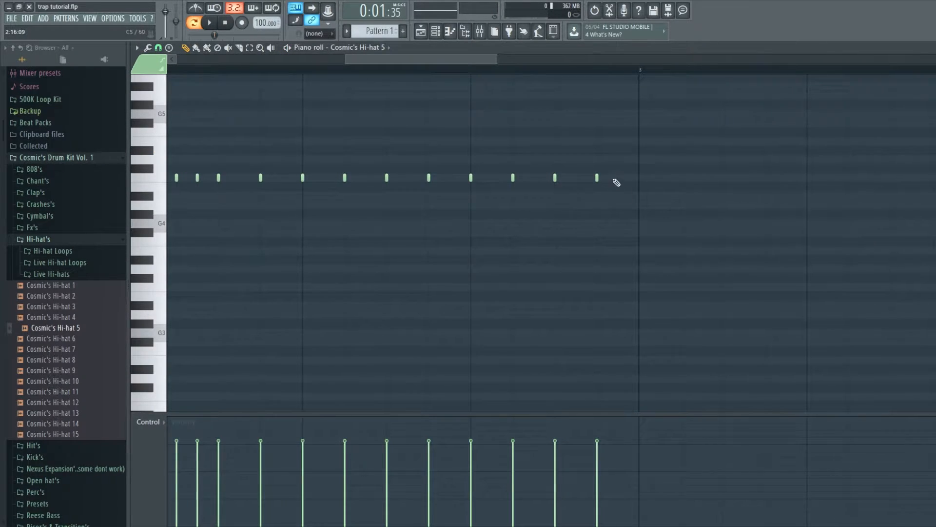
pyautogui.click(580, 178)
pyautogui.click(574, 178)
pyautogui.click(577, 178)
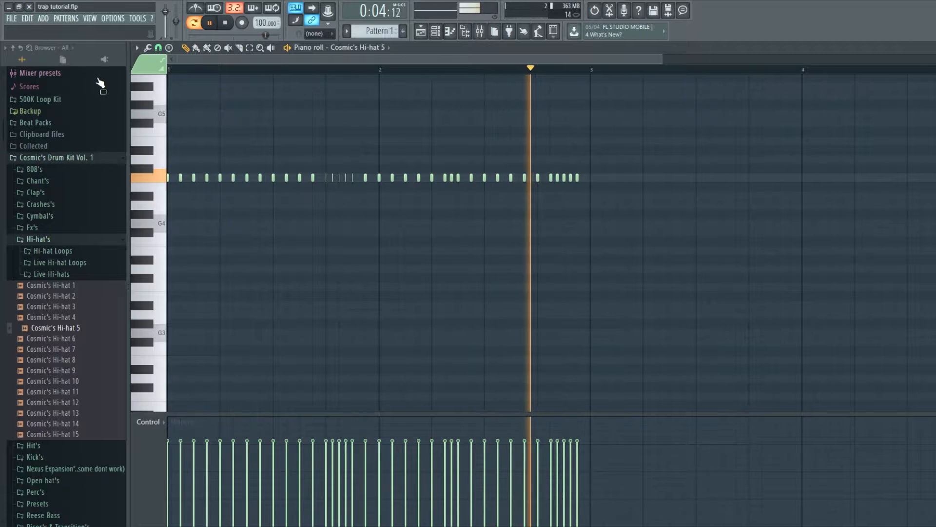
pyautogui.press('space')
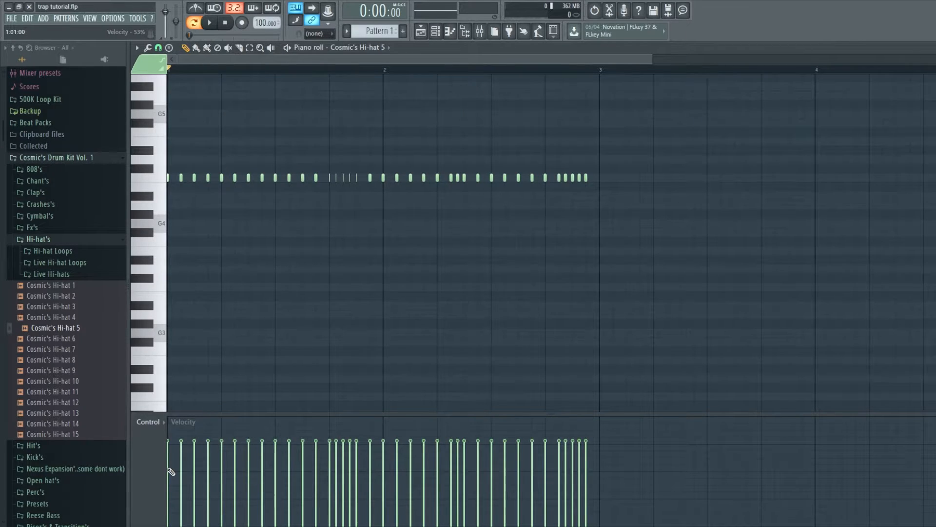
# Step: Draw rising velocities across the five-note hi-hat roll on beat 4 of bar 1 and play it back
pyautogui.scroll(4, 303, 345)
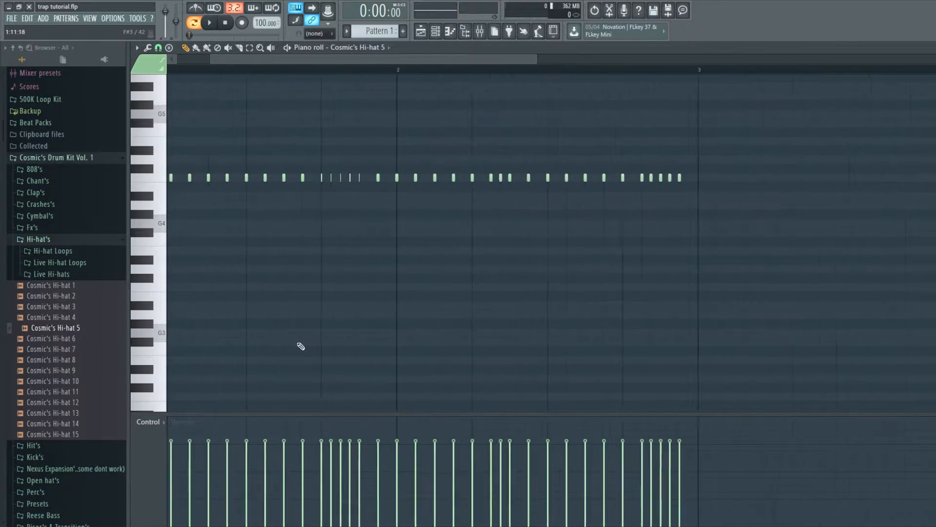
pyautogui.moveTo(337, 167); pyautogui.dragTo(432, 239)
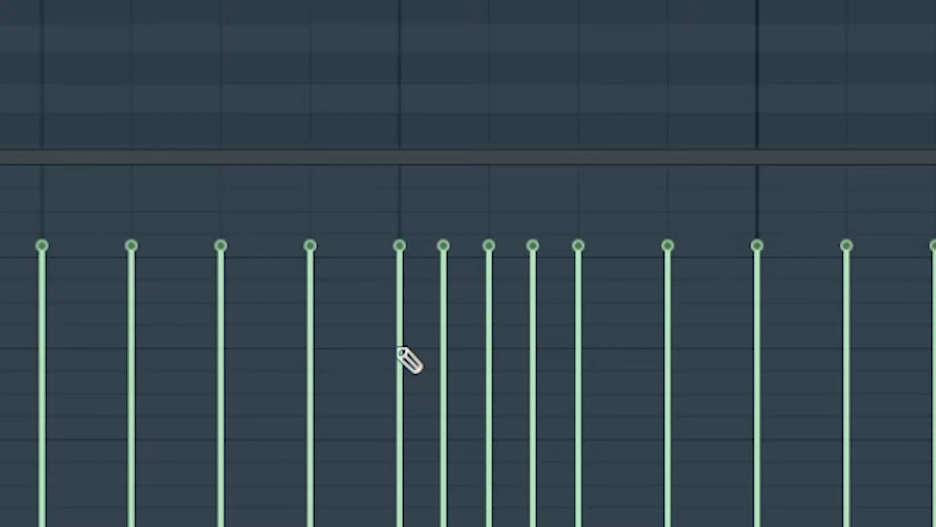
pyautogui.click(337, 470)
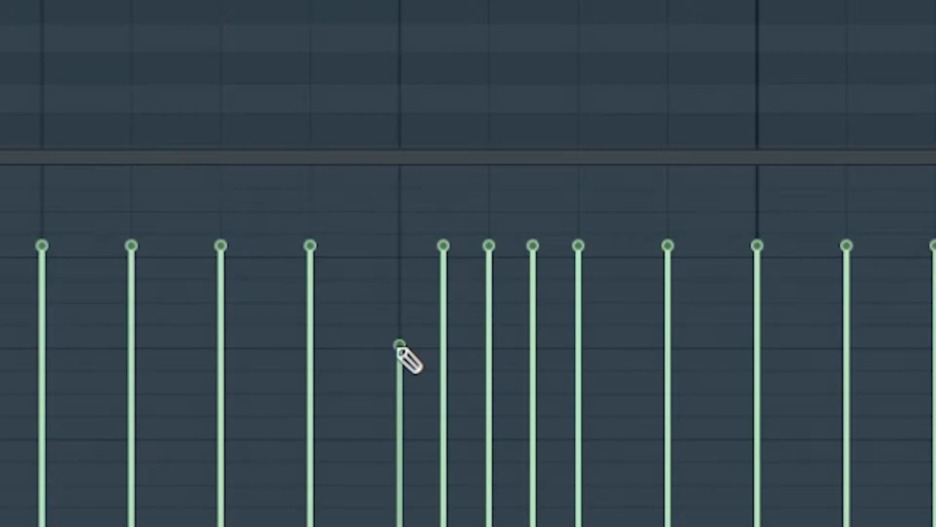
pyautogui.moveTo(399, 345)
pyautogui.mouseDown()
pyautogui.moveTo(578, 254)
pyautogui.moveTo(580, 237)
pyautogui.mouseUp()
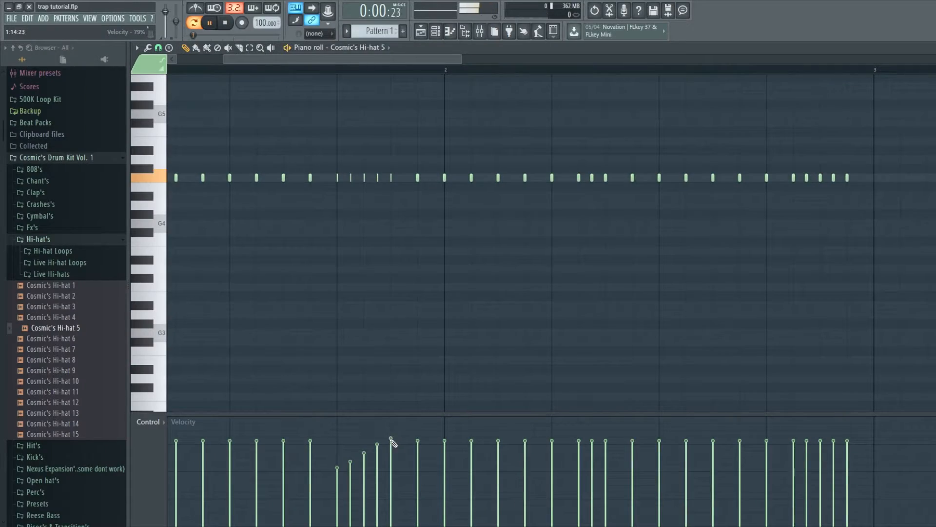
pyautogui.press('space')
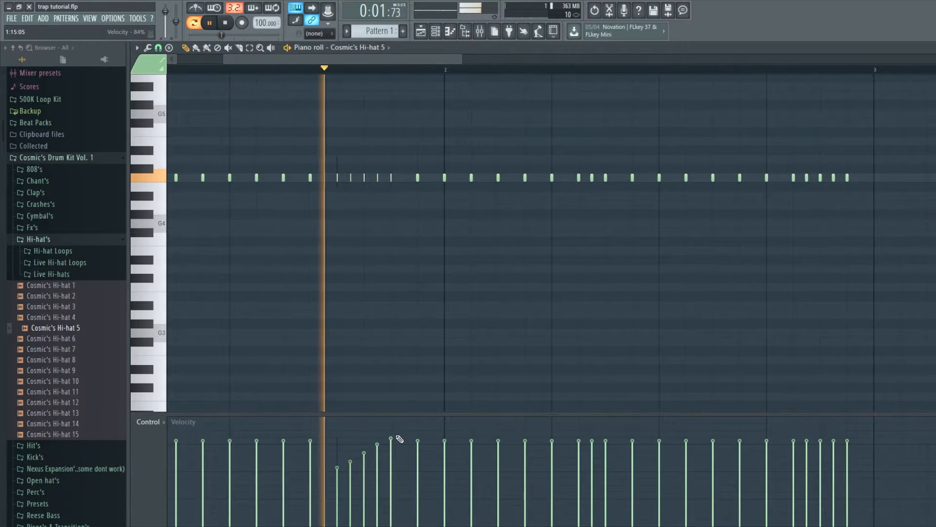
pyautogui.press('space')
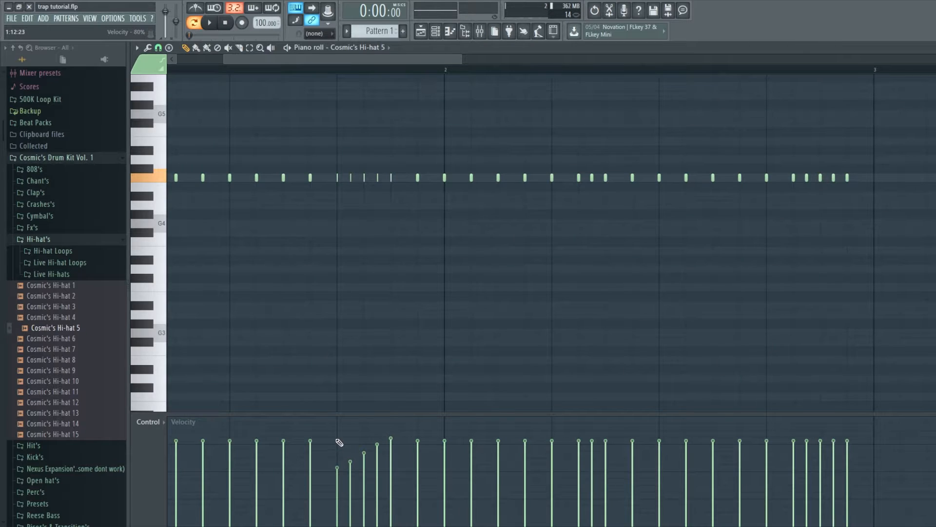
# Step: Shape the roll velocities: falling across bar 1's five-note roll, rising across bar 2's three-note roll, and sloped across the roll ending bar 2
pyautogui.moveTo(340, 443); pyautogui.dragTo(389, 472)
pyautogui.scroll(-2, 469, 463)
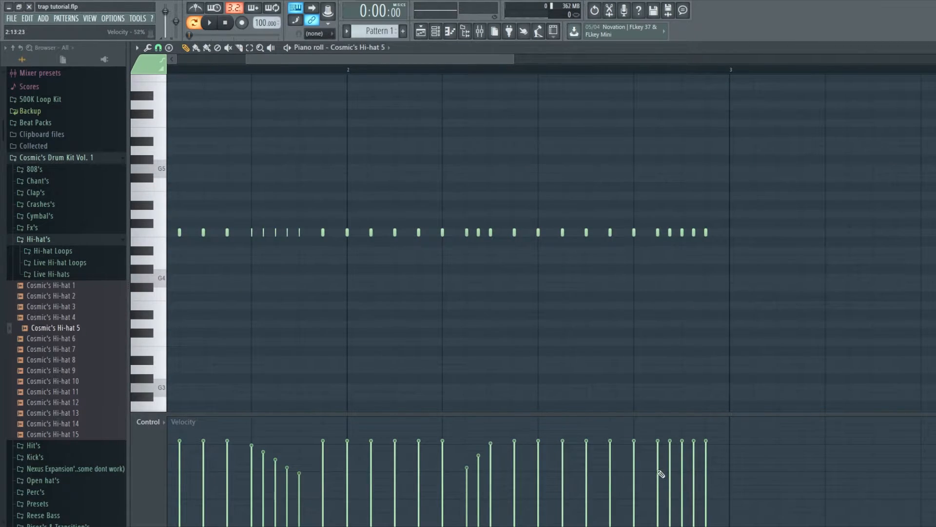
pyautogui.moveTo(659, 441); pyautogui.dragTo(710, 464)
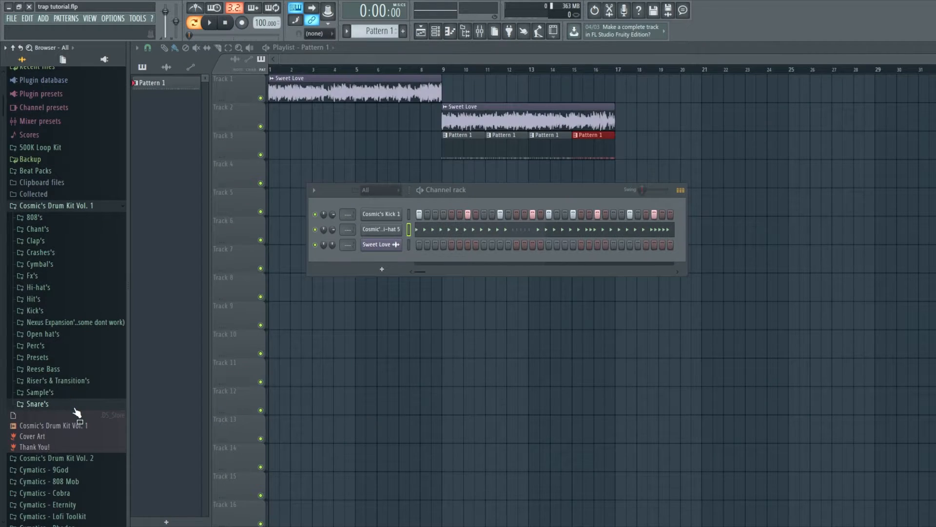
# Step: Add Cosmic's Snare 6 from the Snare's folder of Cosmic's Drum Kit Vol. 1 as a new channel
pyautogui.click(74, 405)
pyautogui.scroll(-5, 77, 263)
pyautogui.scroll(3, 67, 209)
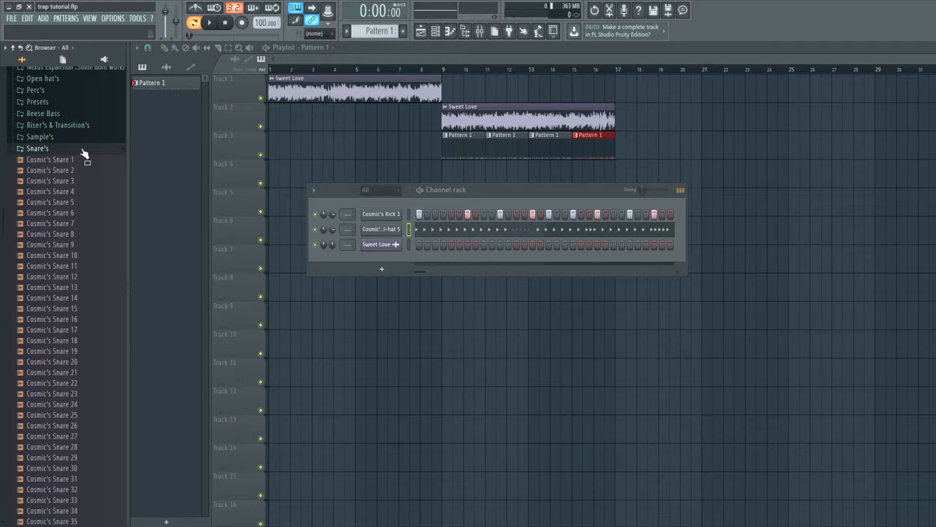
pyautogui.moveTo(91, 176); pyautogui.dragTo(460, 251)
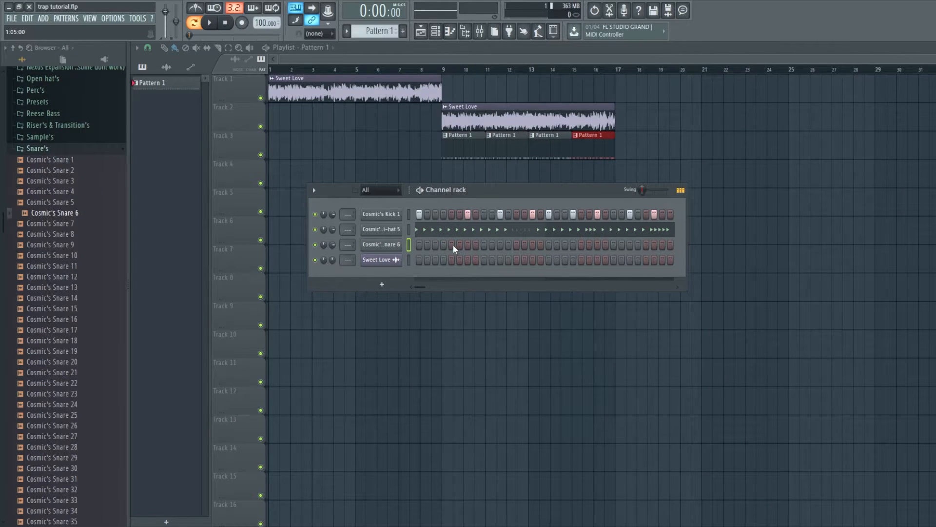
# Step: Turn on steps 5, 13, 21 and 29 in the Cosmic's Snare 6 row
pyautogui.click(452, 244)
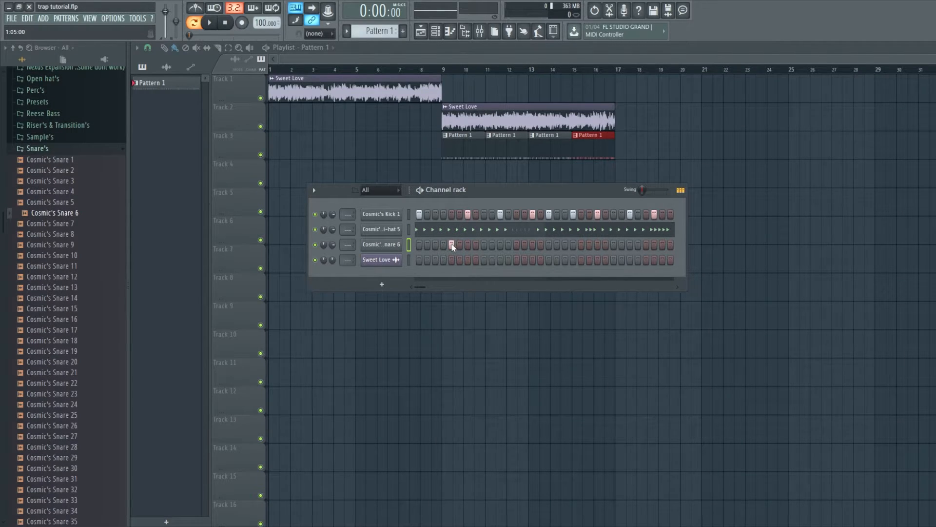
pyautogui.click(516, 244)
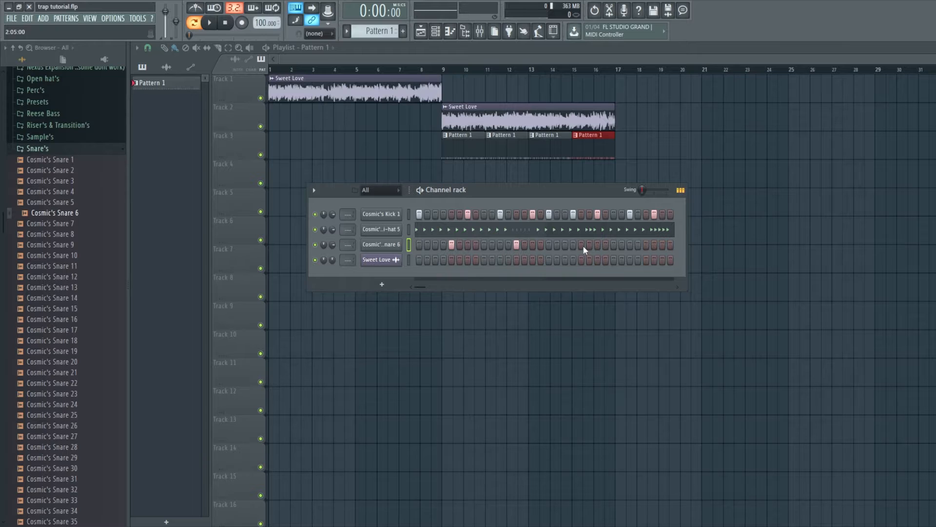
pyautogui.click(647, 245)
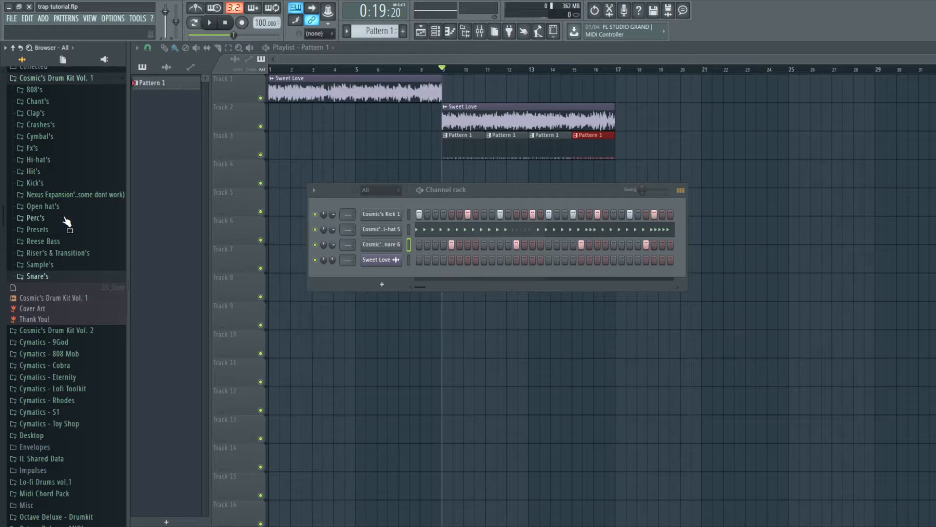
# Step: Add COSMIC Perc 11 from Cosmic's Drum Kit Vol. 2 on steps 3, 11, 19 and 27, and play the pattern
pyautogui.click(66, 218)
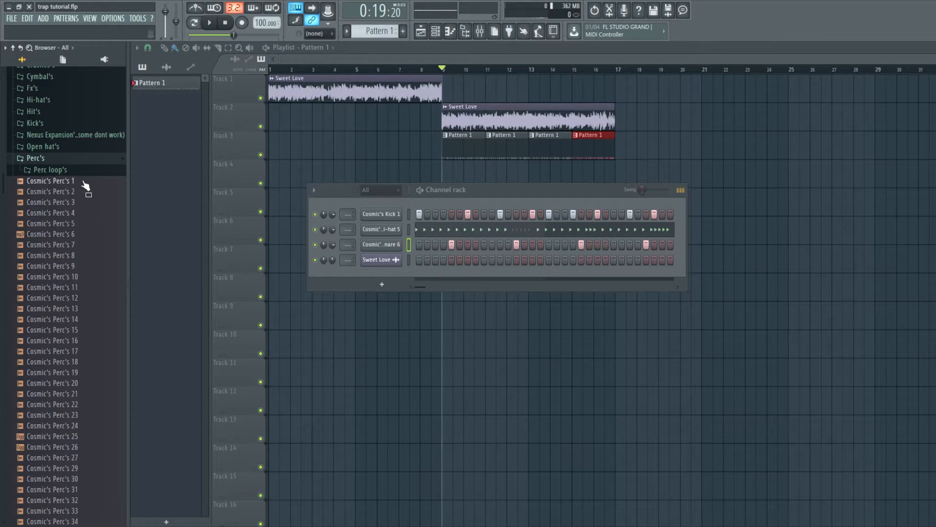
pyautogui.moveTo(49, 253); pyautogui.dragTo(471, 261)
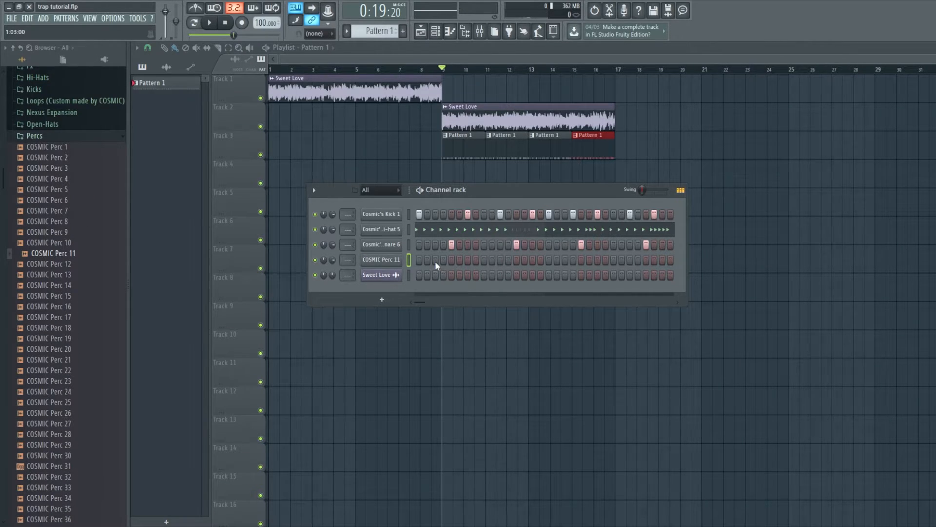
pyautogui.click(501, 259)
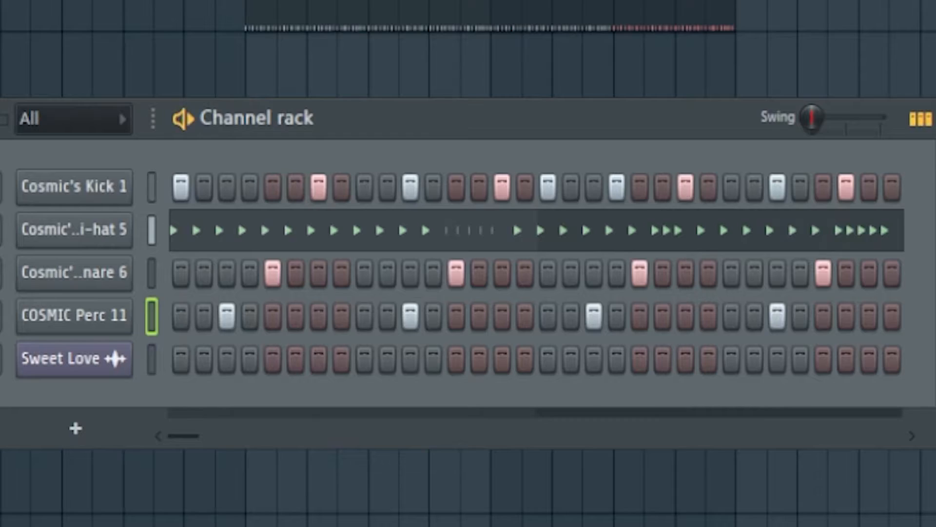
pyautogui.press('space')
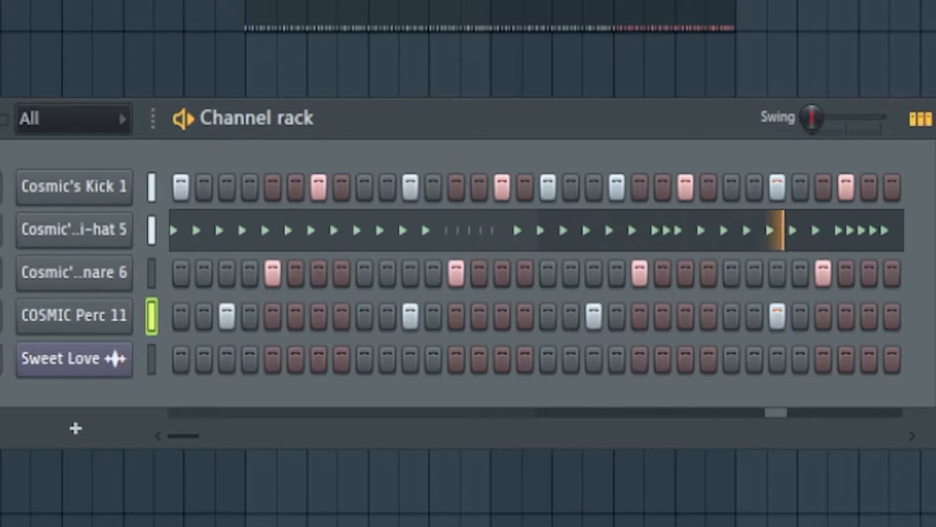
pyautogui.press('space')
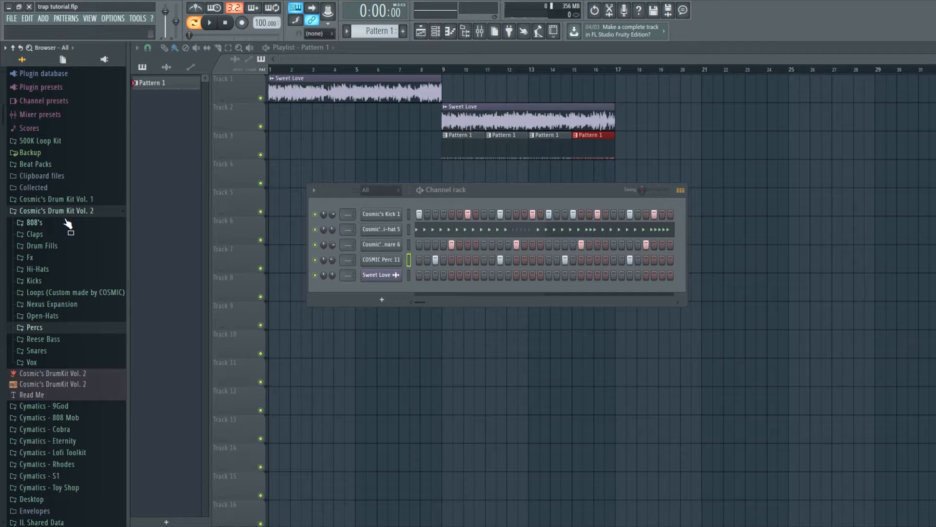
# Step: Add Cosmic's 808 2 from the 808's folder of Cosmic's Drum Kit Vol. 1 as a new channel
pyautogui.click(81, 198)
pyautogui.scroll(3, 68, 161)
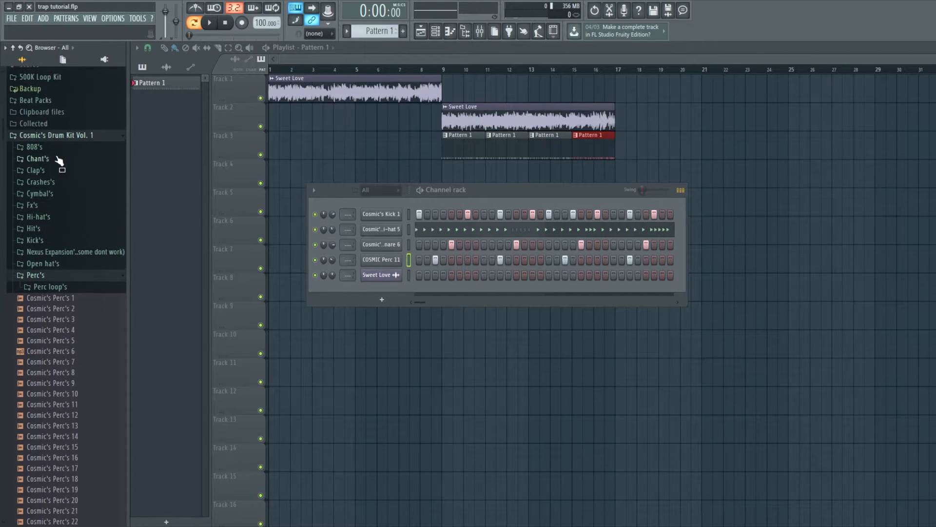
pyautogui.click(73, 147)
pyautogui.moveTo(51, 169); pyautogui.dragTo(340, 285)
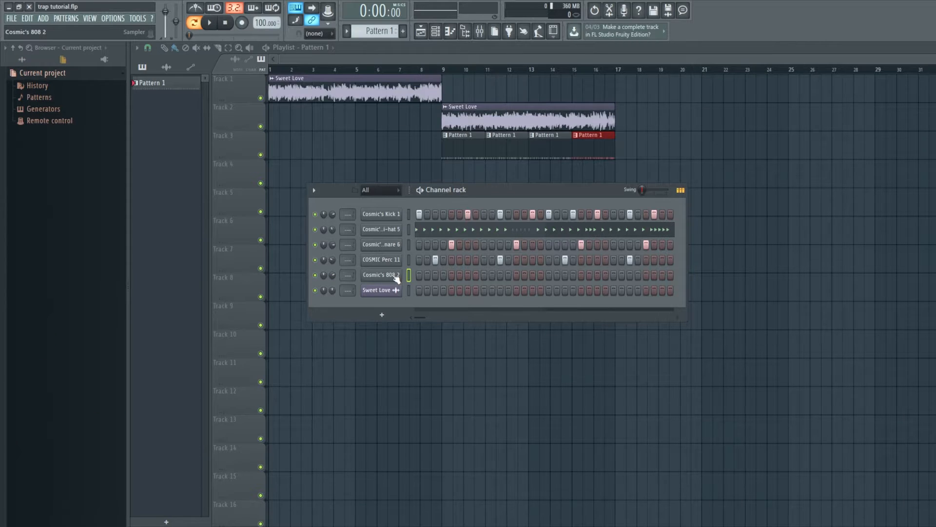
# Step: Set the Cosmic's 808 2 volume envelope to maximum hold and minimum attack, decay and sustain, and lower its release
pyautogui.click(393, 275)
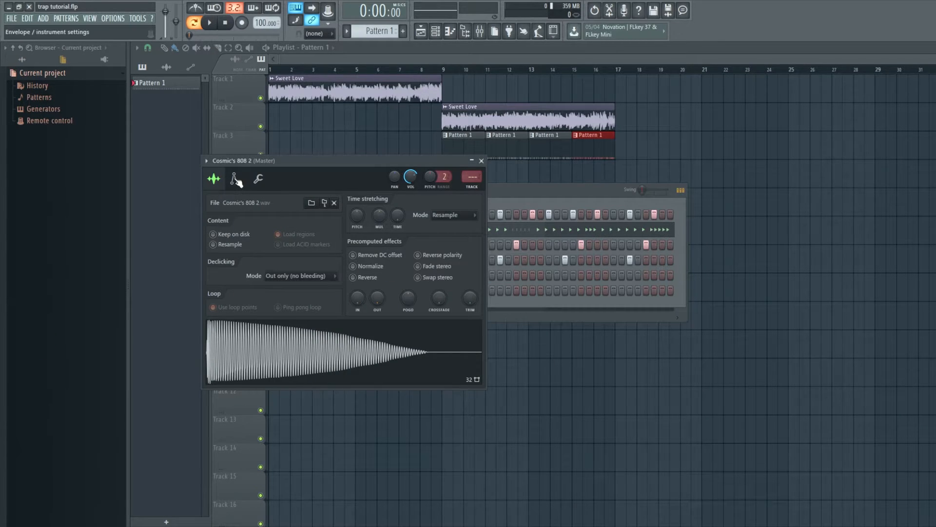
pyautogui.click(235, 176)
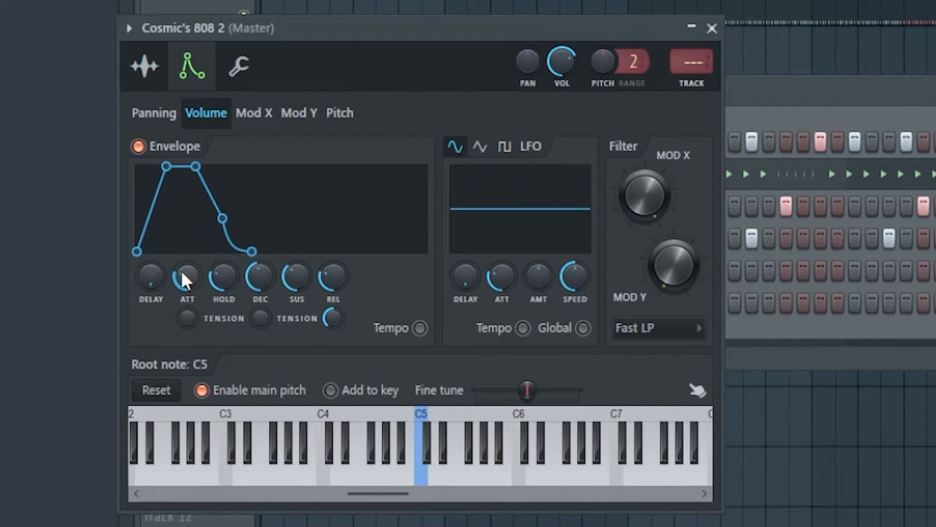
pyautogui.scroll(-5, 184, 280)
pyautogui.scroll(8, 227, 282)
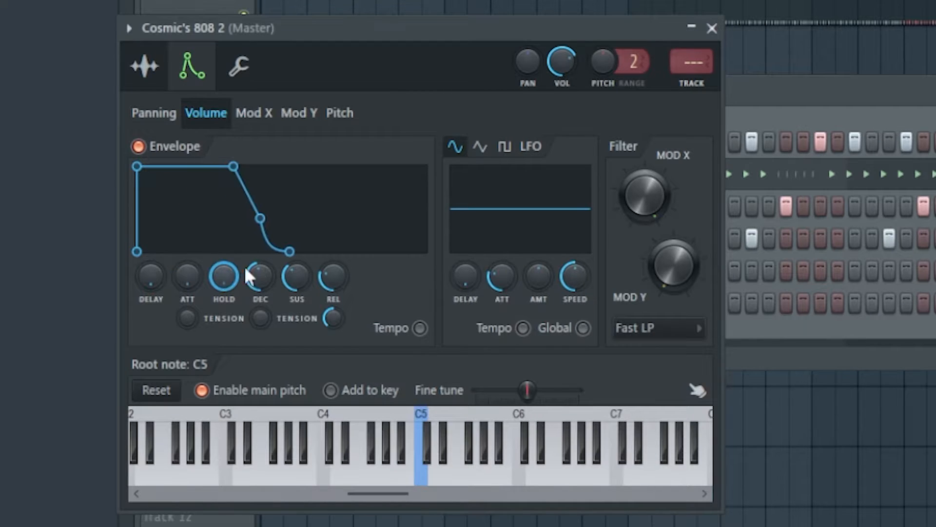
pyautogui.scroll(-8, 254, 264)
pyautogui.moveTo(286, 281); pyautogui.dragTo(287, 313)
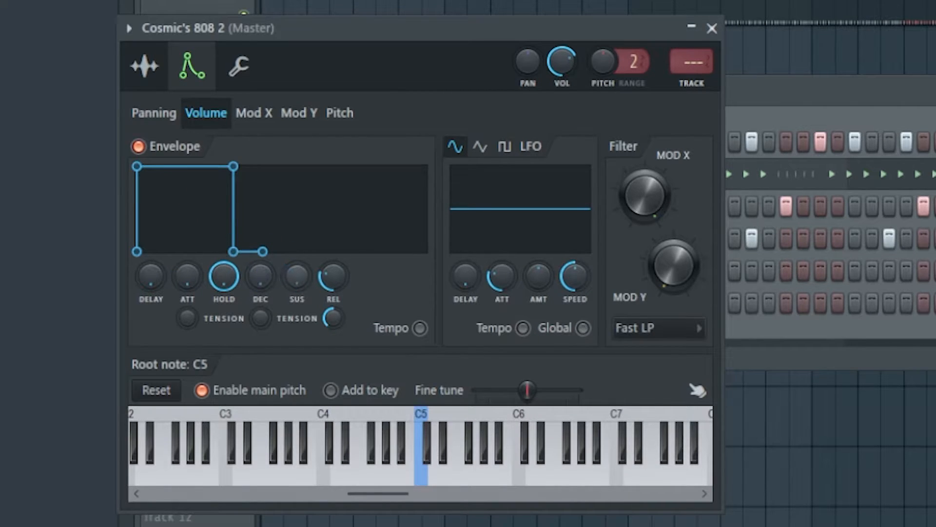
pyautogui.scroll(-5, 336, 276)
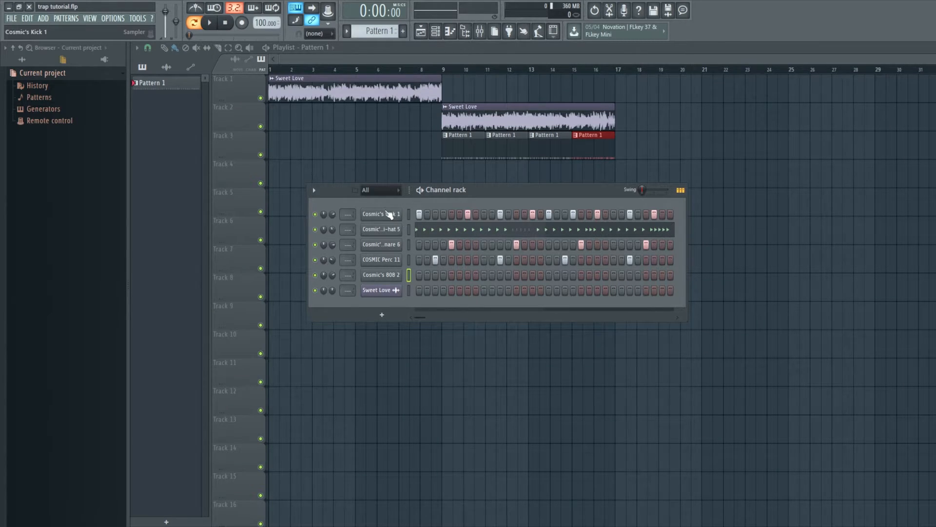
# Step: Copy all Cosmic's Kick 1 notes from Pattern 1 and paste them into the Cosmic's 808 2 piano roll of Pattern 2
pyautogui.rightClick(389, 215)
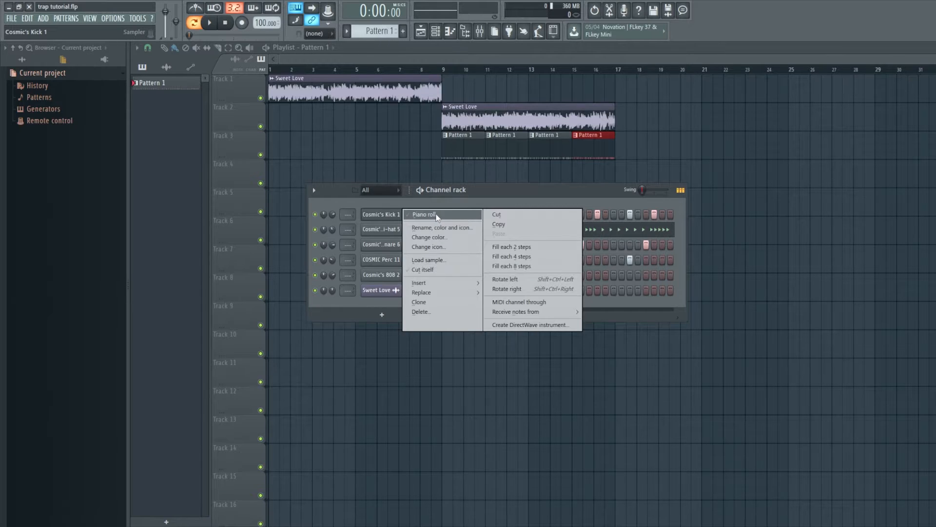
pyautogui.click(436, 215)
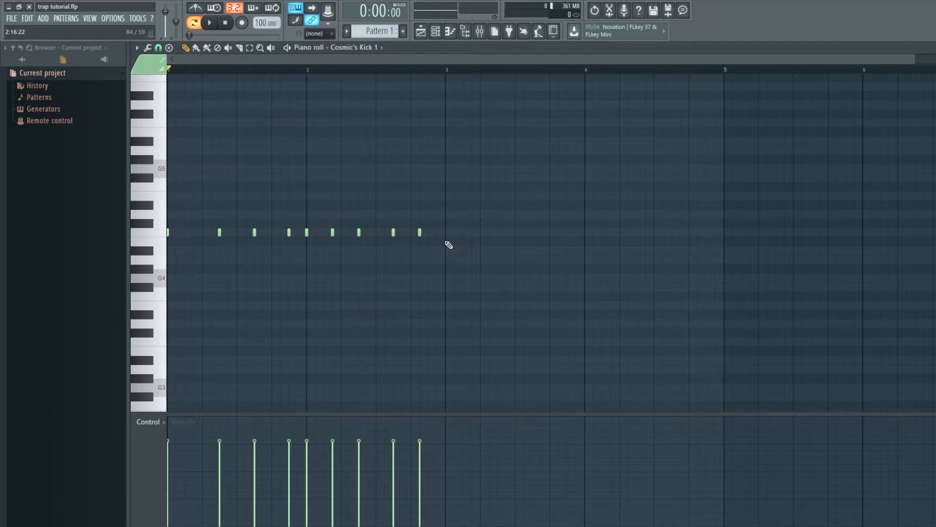
pyautogui.hotkey('ctrl', 'a')
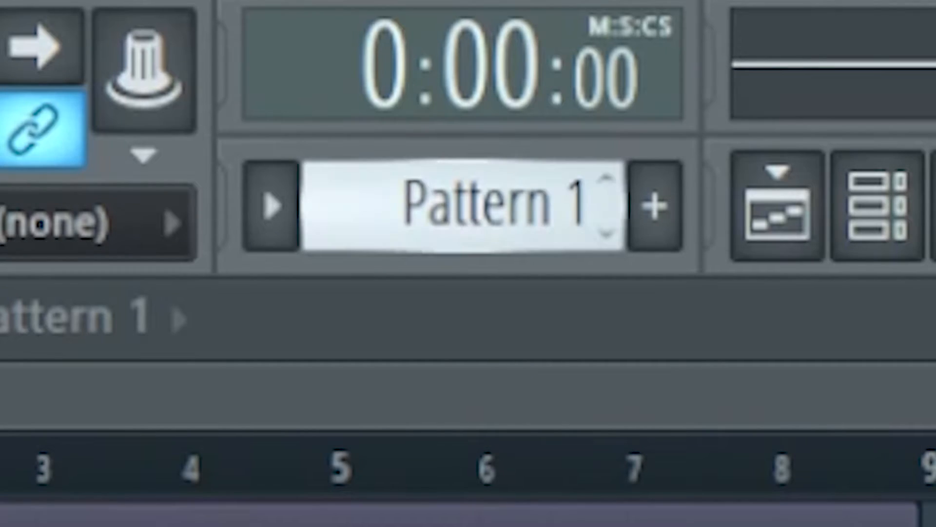
pyautogui.scroll(1, 444, 213)
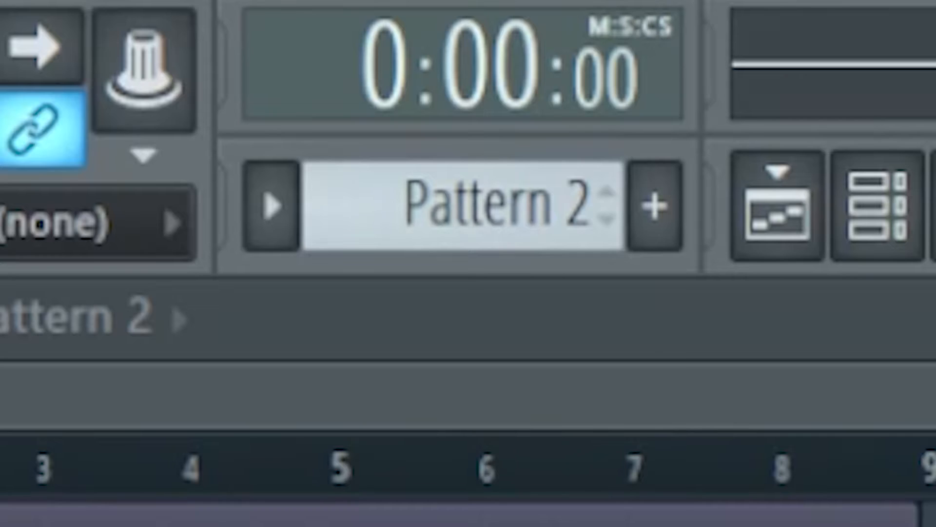
pyautogui.rightClick(362, 268)
pyautogui.click(429, 273)
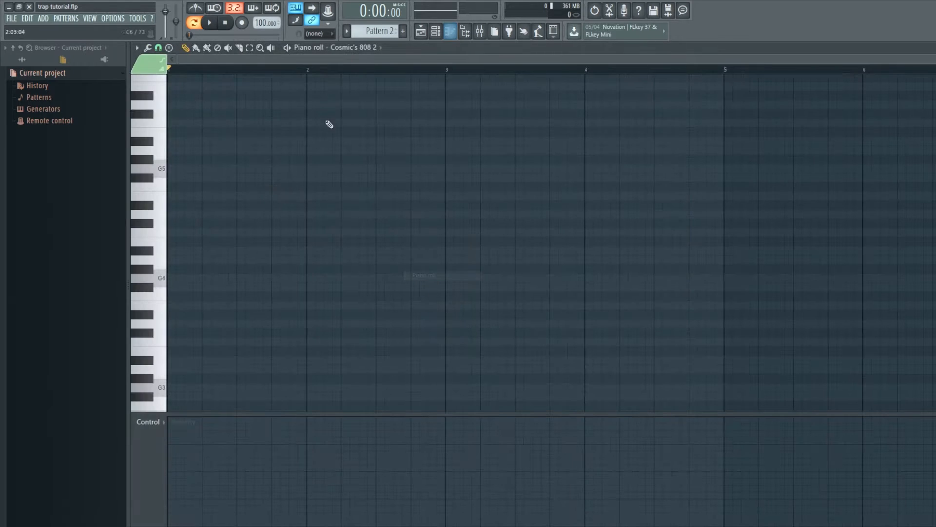
pyautogui.hotkey('ctrl', 'v')
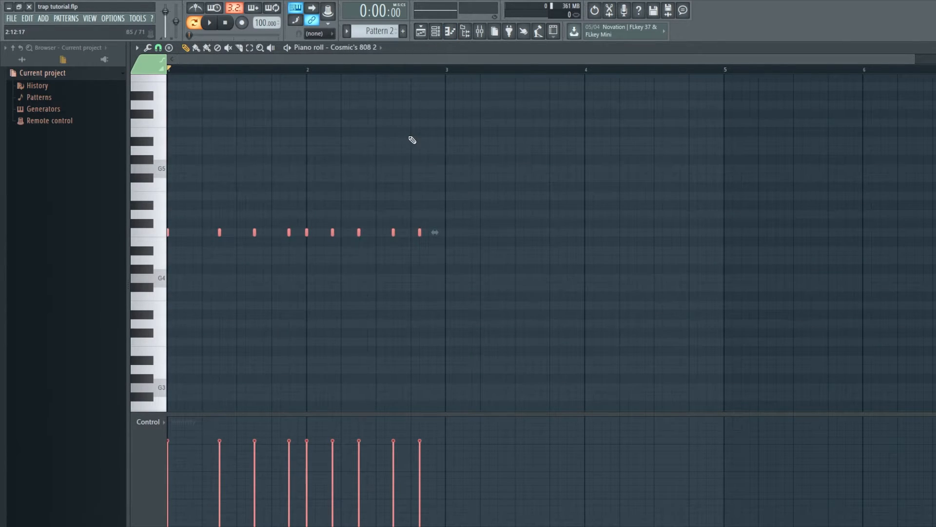
# Step: Lengthen the pasted C5 808 notes so each reaches the next and the last ends at bar 3, then return to the playlist
pyautogui.click(188, 247)
pyautogui.scroll(3, 187, 247)
pyautogui.moveTo(171, 234); pyautogui.dragTo(358, 236)
pyautogui.hotkey('ctrl', 'l')
pyautogui.scroll(-3, 268, 75)
pyautogui.press('space')
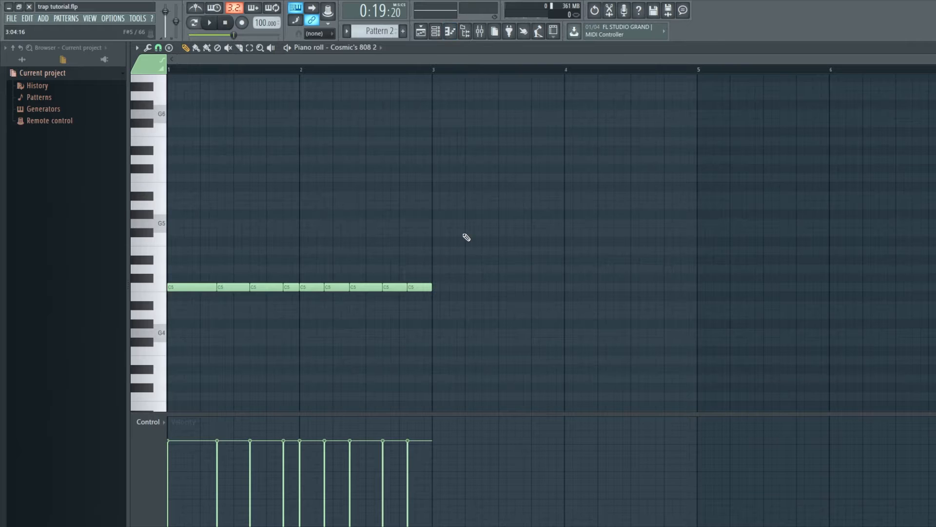
pyautogui.press('Escape')
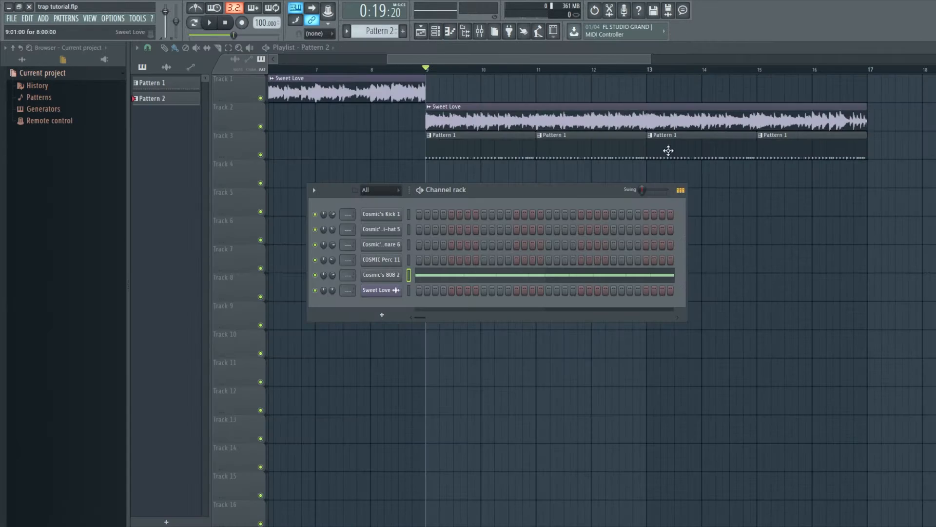
# Step: Place Pattern 2 on Track 4 at bar 9, mute Track 3, and play the 808 against the Sweet Love sample
pyautogui.moveTo(171, 101); pyautogui.dragTo(423, 174)
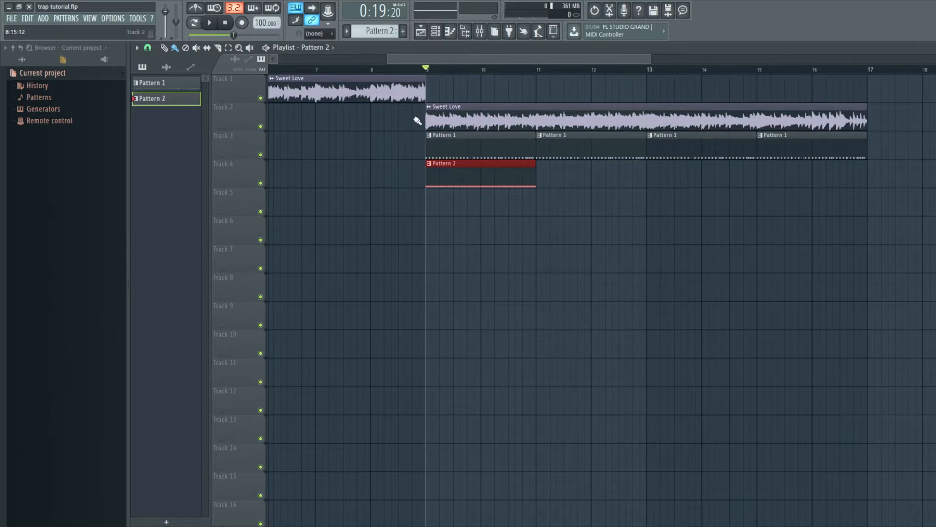
pyautogui.click(261, 155)
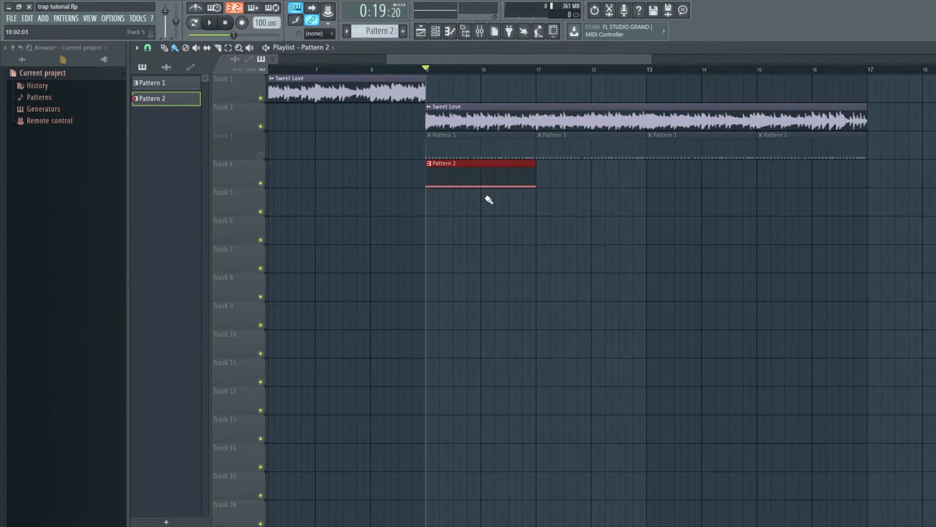
pyautogui.press('space')
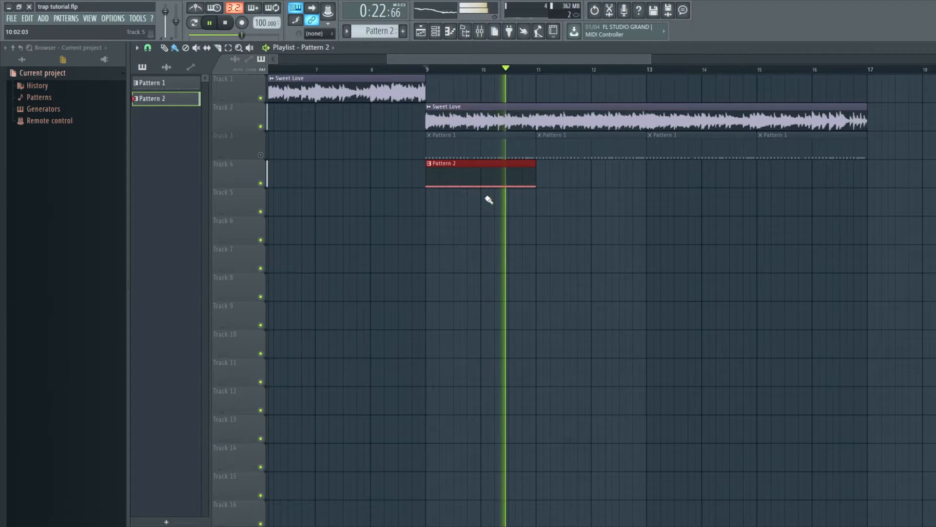
pyautogui.press('space')
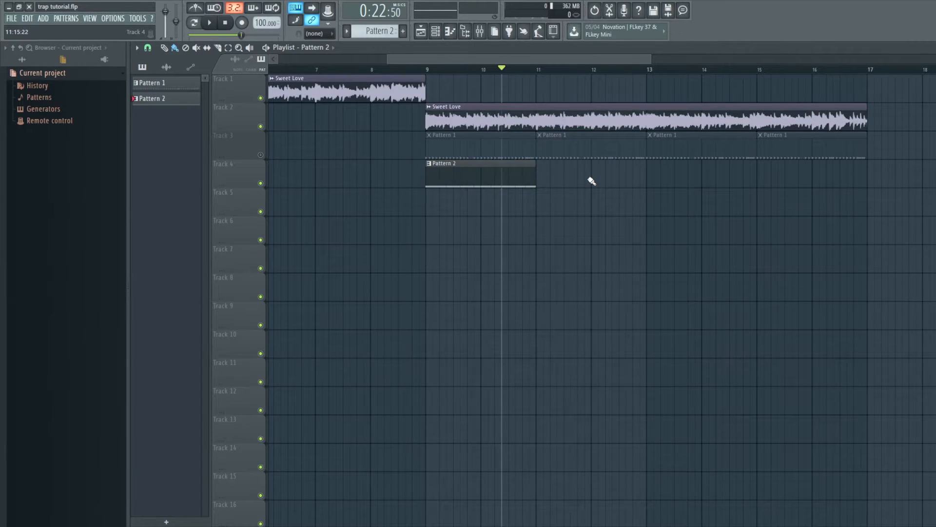
# Step: Transpose all 808 notes in Pattern 2 up two octaves to C7 and play them against the sample
pyautogui.doubleClick(458, 164)
pyautogui.scroll(5, 403, 177)
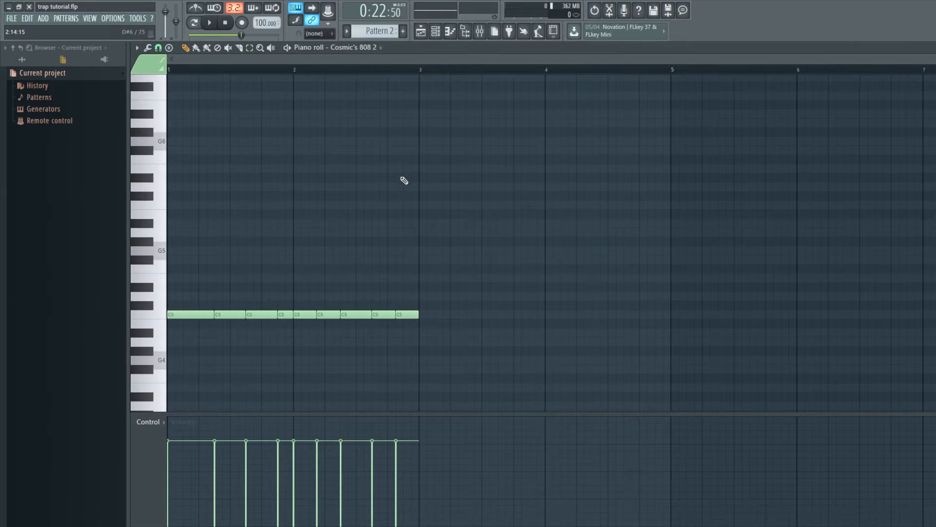
pyautogui.hotkey('ctrl', 'a')
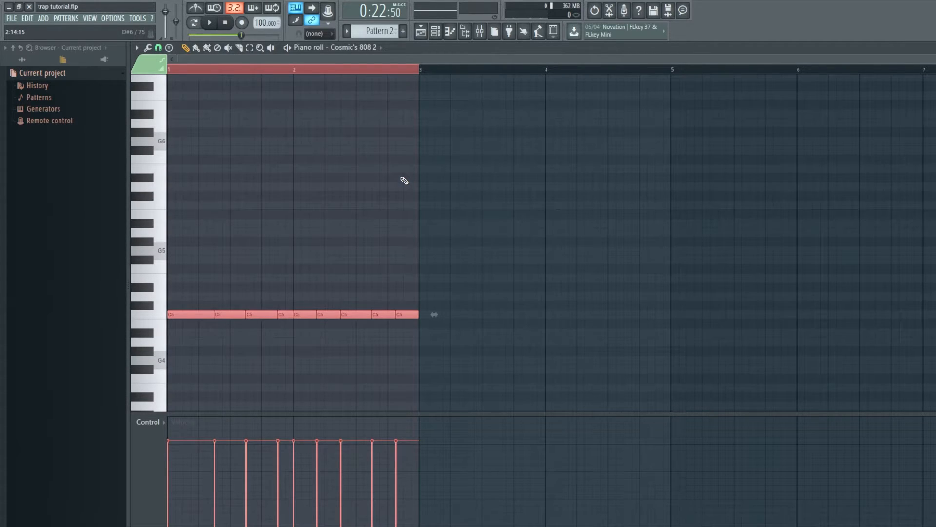
pyautogui.hotkey('ctrl', 'Up')
pyautogui.hotkey('ctrl', 'Up')
pyautogui.scroll(4, 395, 175)
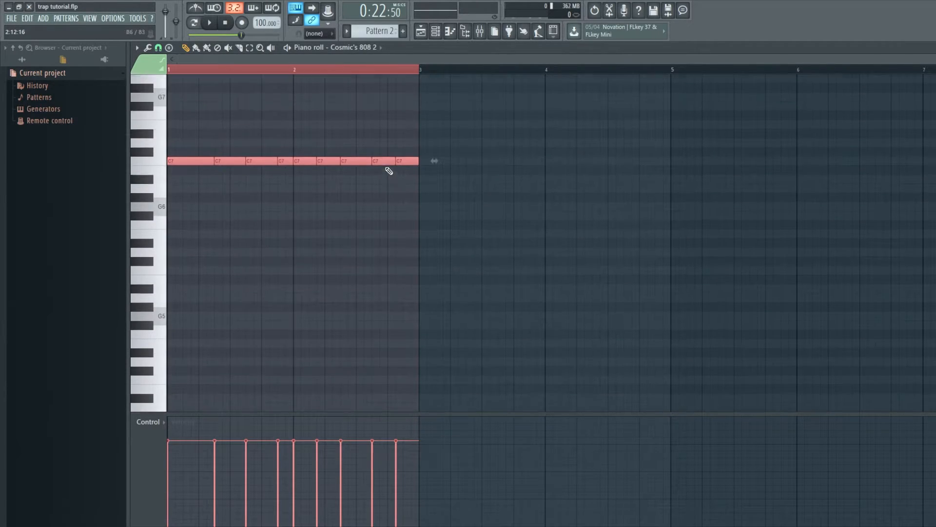
pyautogui.scroll(2, 389, 171)
pyautogui.press('space')
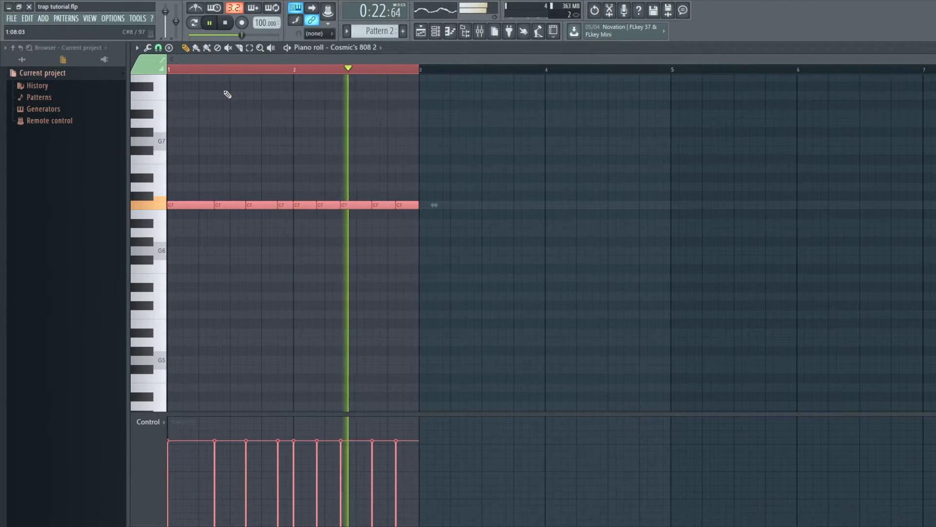
pyautogui.press('space')
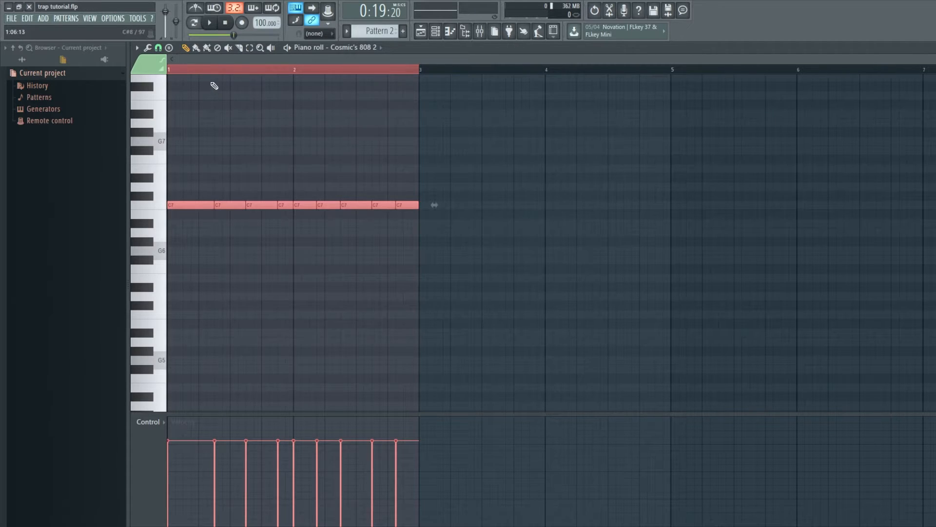
# Step: Extend the 808 line to four bars with C7 in bar 1, A#6 in bars 2 and 3, and C#7 in bar 4, and play it
pyautogui.hotkey('ctrl', 'd')
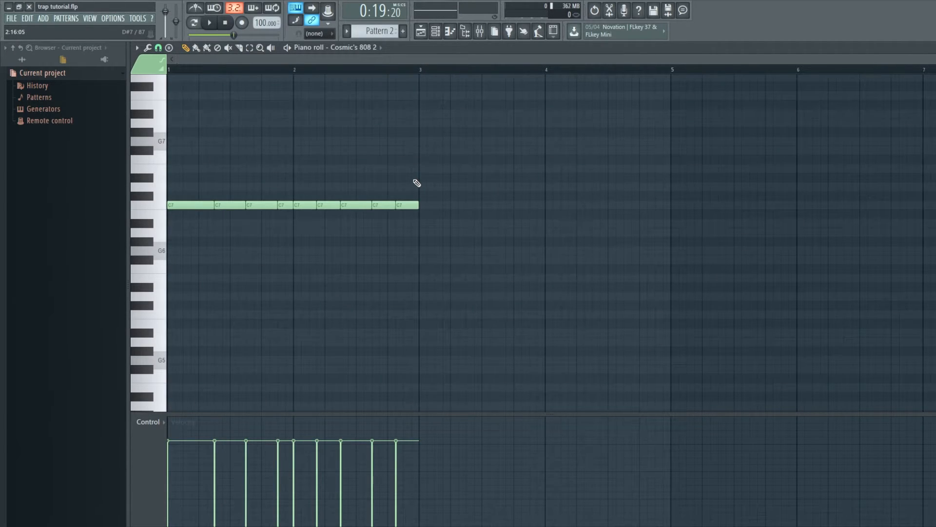
pyautogui.moveTo(305, 197); pyautogui.dragTo(459, 215)
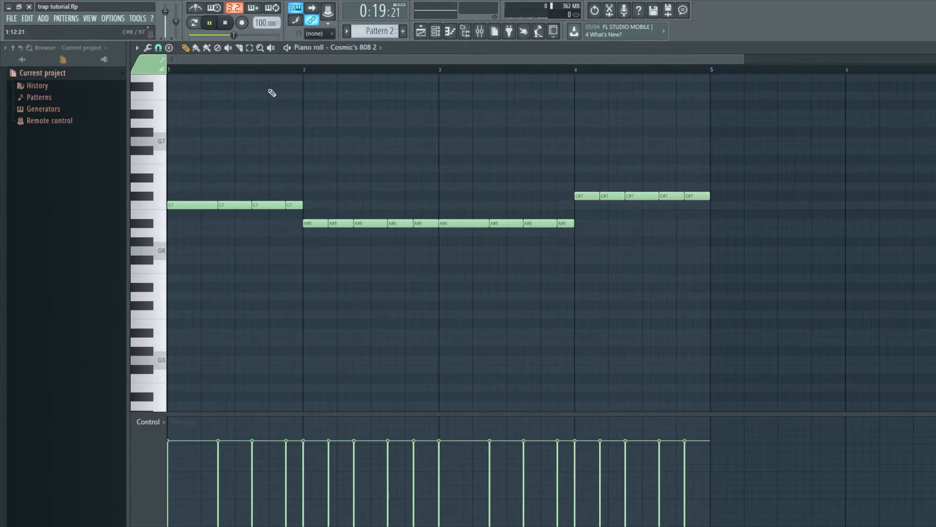
pyautogui.press('space')
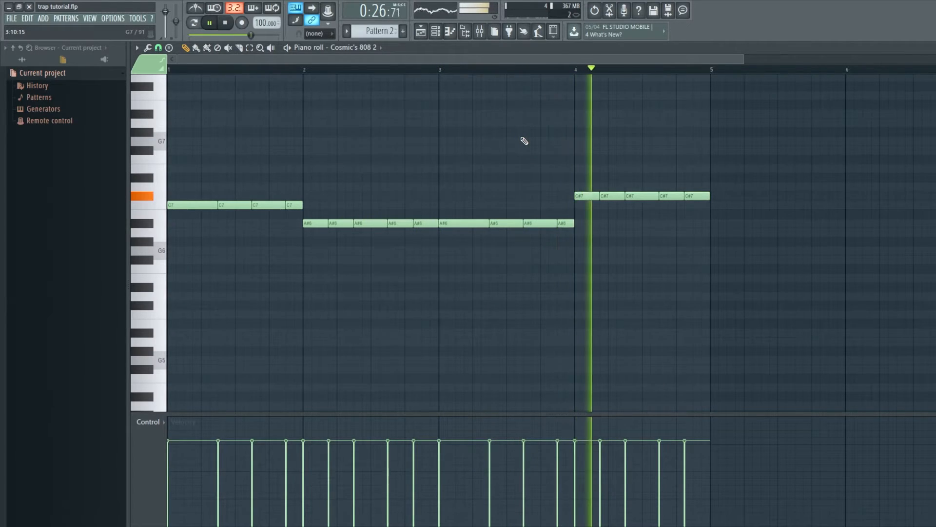
pyautogui.press('space')
# Step: Add a short C#7 slide note just before bar 4 of the 808 line and listen to the transition
pyautogui.keyDown('ctrl'); pyautogui.scroll(5, 541, 134); pyautogui.keyUp('ctrl')
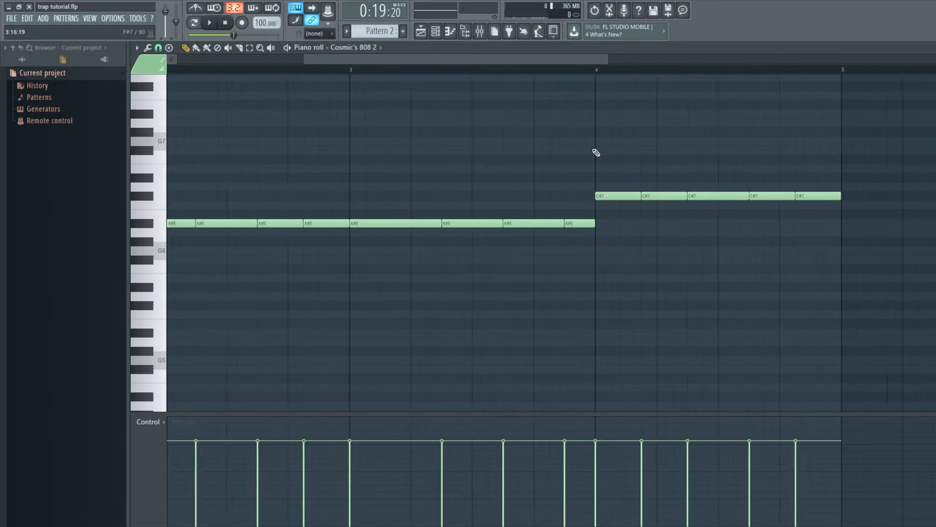
pyautogui.scroll(-5, 606, 193)
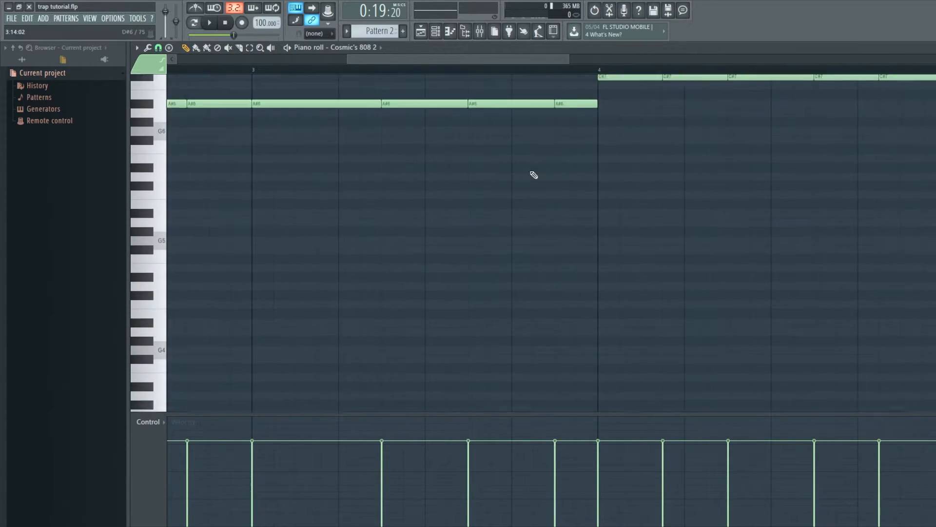
pyautogui.keyDown('ctrl'); pyautogui.scroll(-5, 533, 174); pyautogui.keyUp('ctrl')
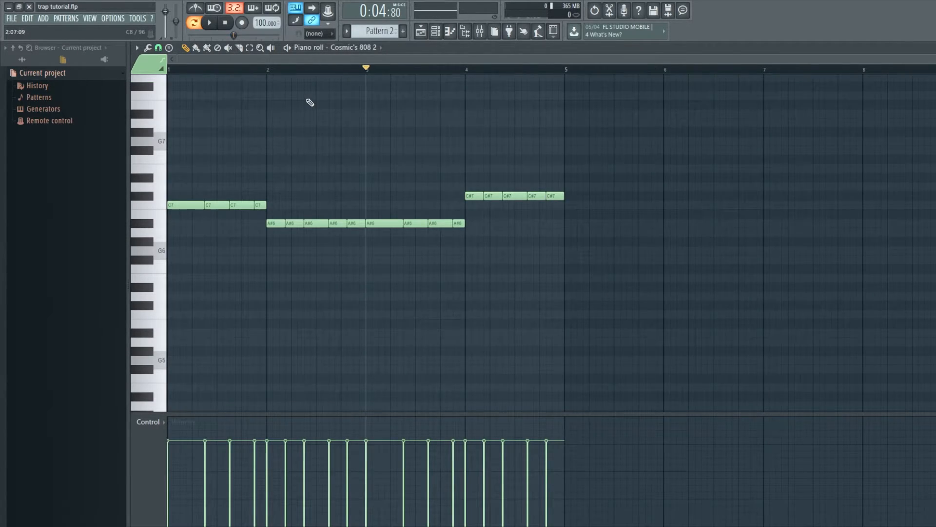
pyautogui.keyDown('ctrl'); pyautogui.scroll(5, 370, 122); pyautogui.keyUp('ctrl')
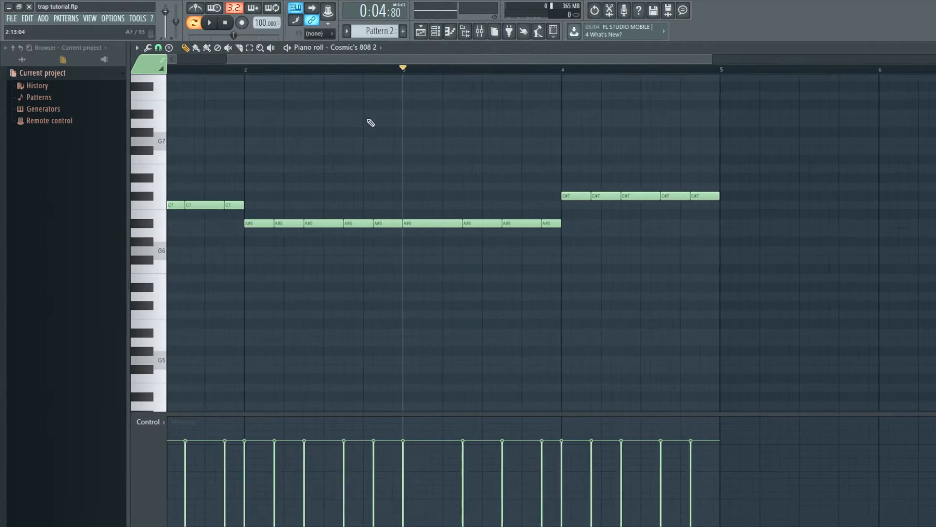
pyautogui.click(441, 96)
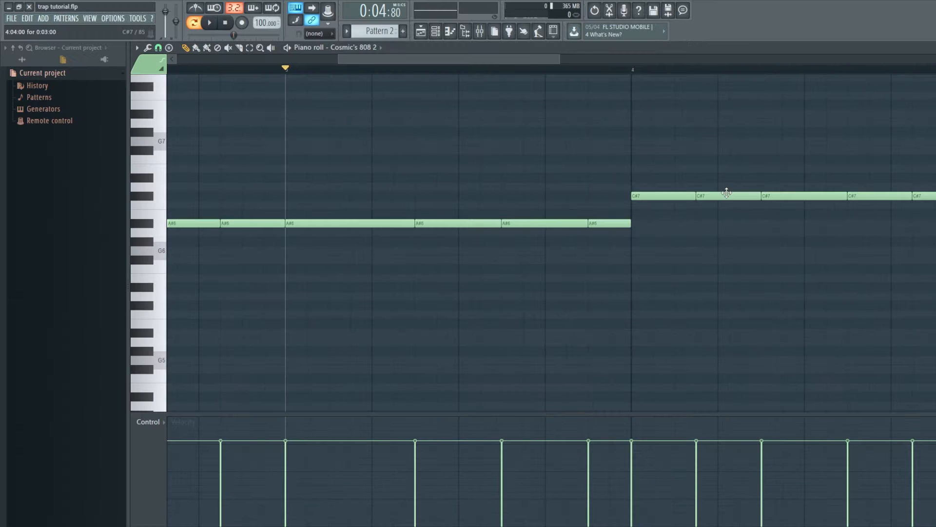
pyautogui.scroll(2, 725, 190)
pyautogui.scroll(3, 673, 214)
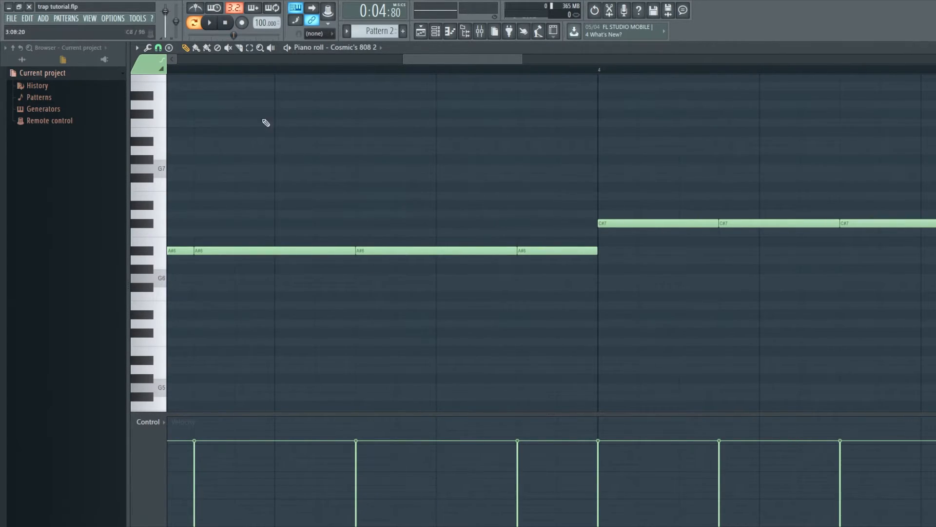
pyautogui.press('space')
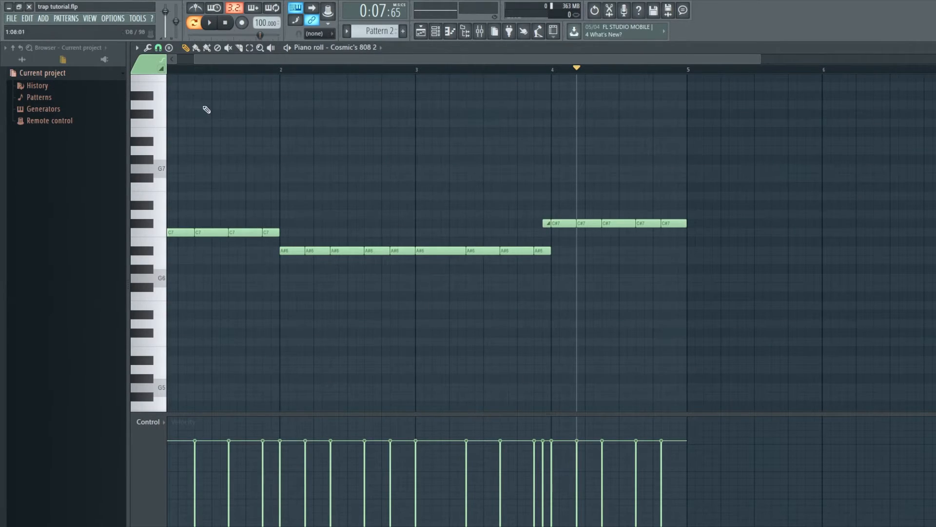
# Step: Try the slide option in the properties of the C#7 note that starts at 4:04:00
pyautogui.scroll(2, 587, 233)
pyautogui.doubleClick(588, 223)
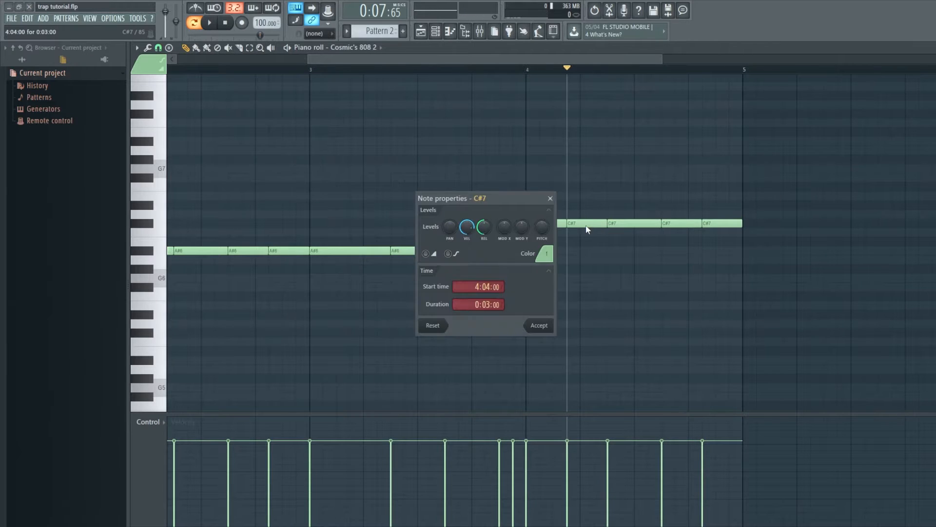
pyautogui.click(430, 254)
# Step: Transpose all 808 notes down one octave, raise their velocities to maximum, and play the pattern
pyautogui.scroll(-2, 489, 134)
pyautogui.scroll(-2, 428, 119)
pyautogui.scroll(1, 429, 115)
pyautogui.hotkey('ctrl', 'a')
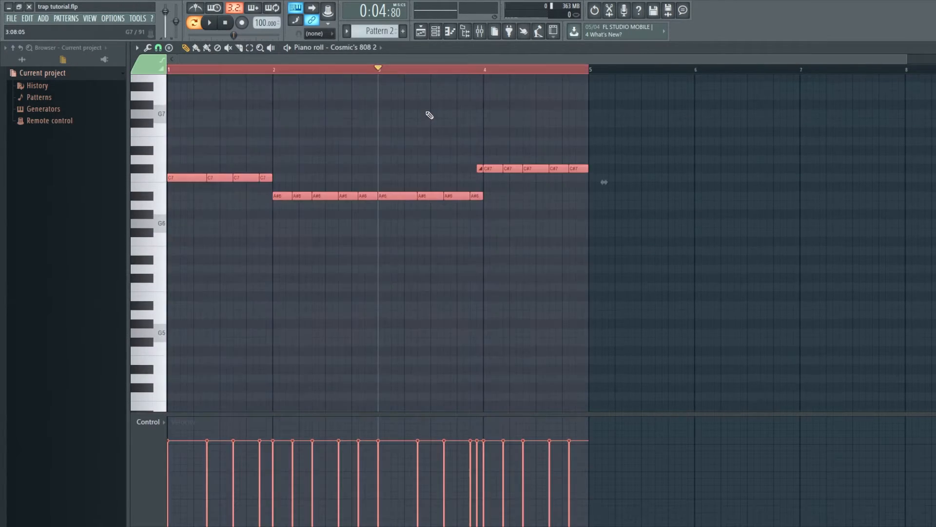
pyautogui.hotkey('ctrl', 'Down')
pyautogui.hotkey('ctrl', 'Down')
pyautogui.hotkey('ctrl', 'Up')
pyautogui.scroll(1, 433, 119)
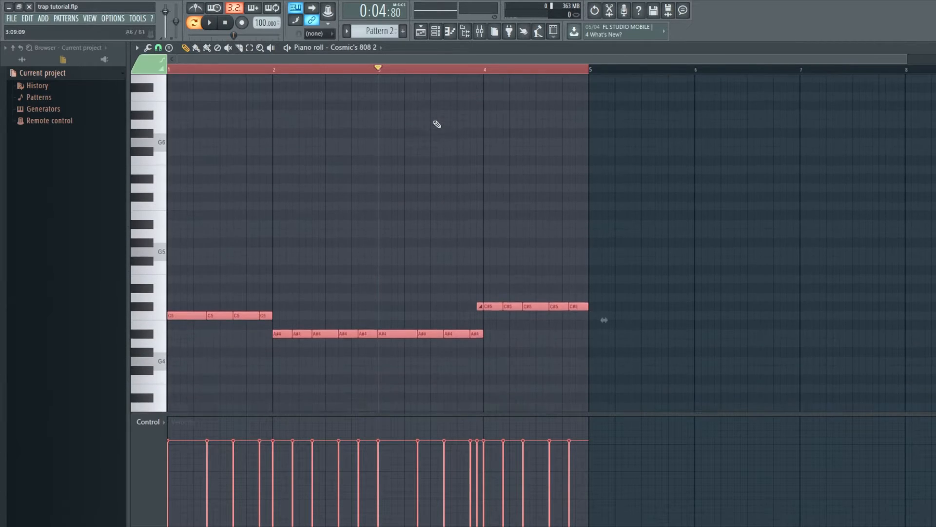
pyautogui.scroll(-2, 456, 173)
pyautogui.press('space')
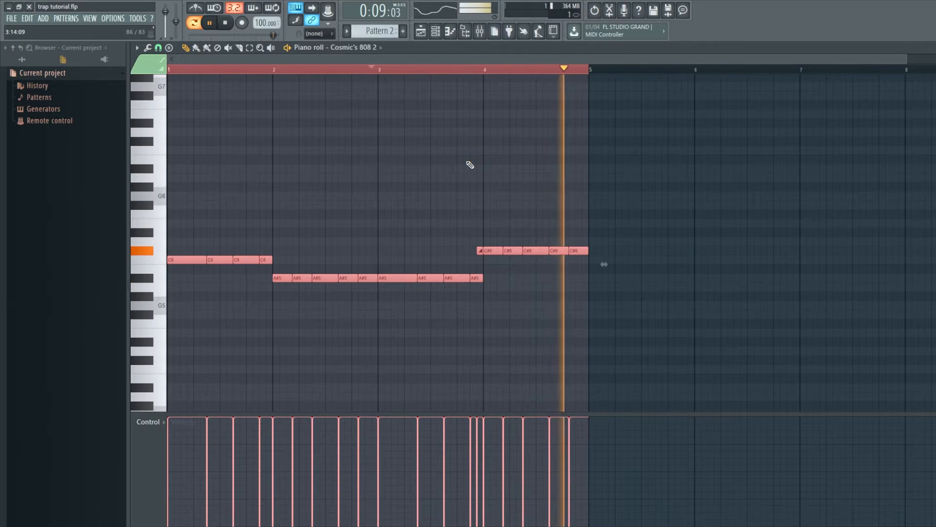
pyautogui.press('space')
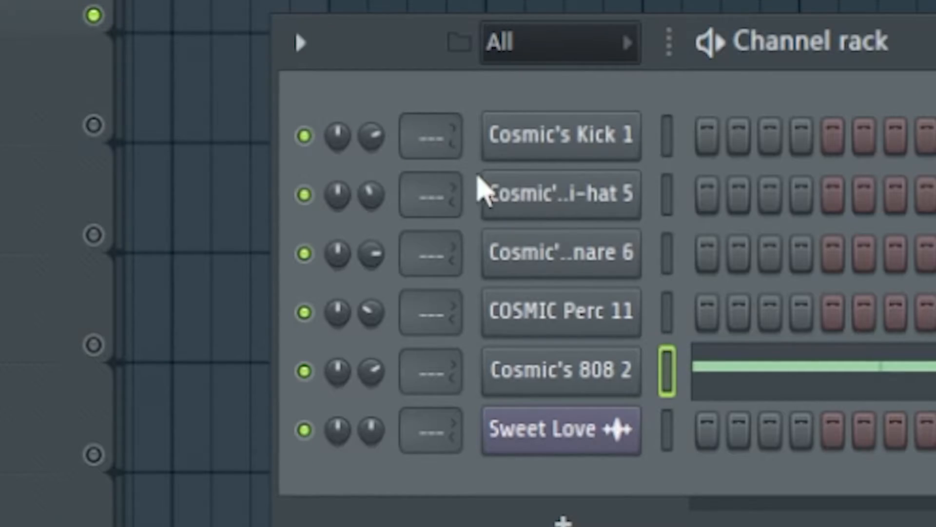
# Step: Route Cosmic's Kick 1 to mixer track 1 and the hi-hat, snare and perc channels to mixer track 2
pyautogui.moveTo(428, 136); pyautogui.dragTo(428, 146)
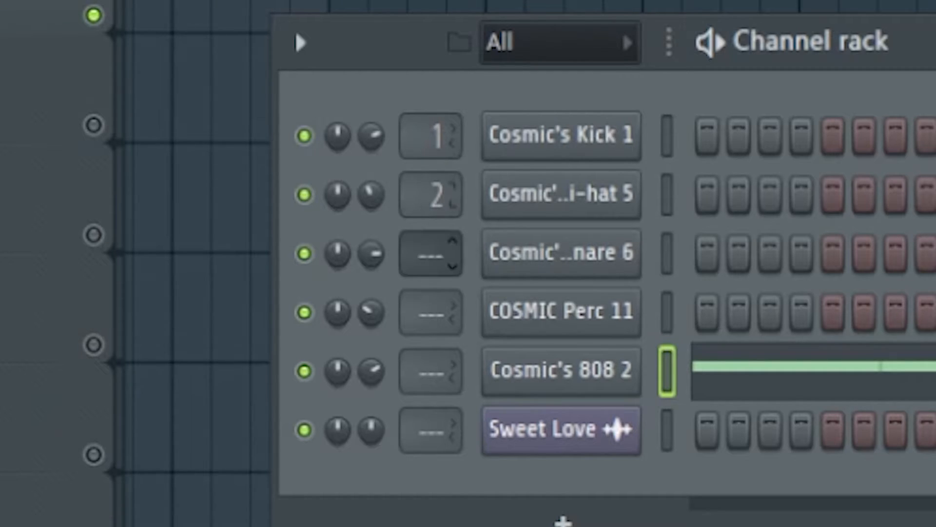
pyautogui.scroll(2, 431, 253)
pyautogui.scroll(2, 430, 312)
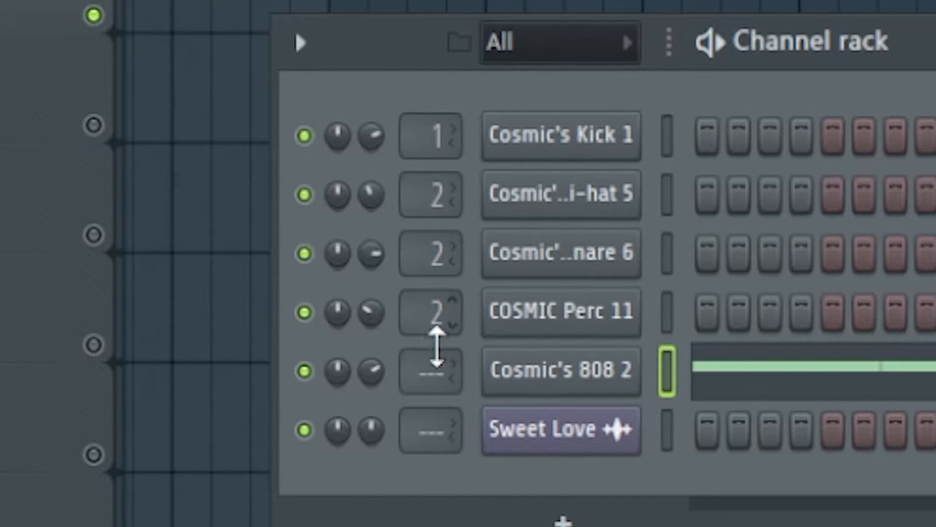
pyautogui.scroll(2, 432, 371)
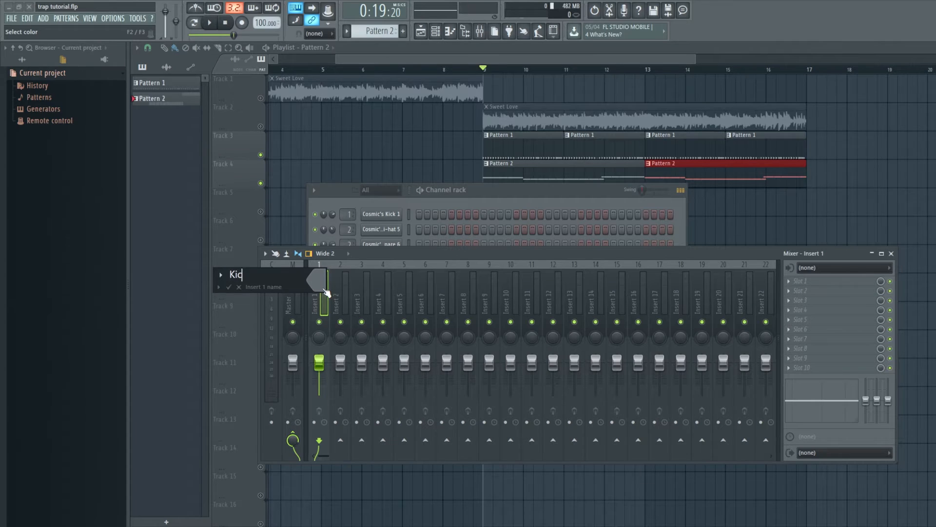
# Step: Name mixer tracks 1, 2 and 3 Kick, Drums and 808
pyautogui.write('k')
pyautogui.press('Return')
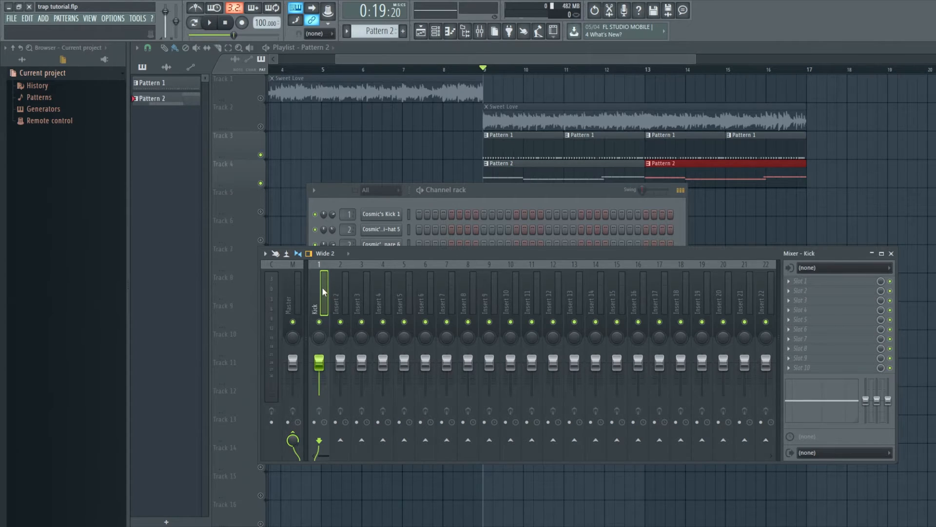
pyautogui.click(369, 298)
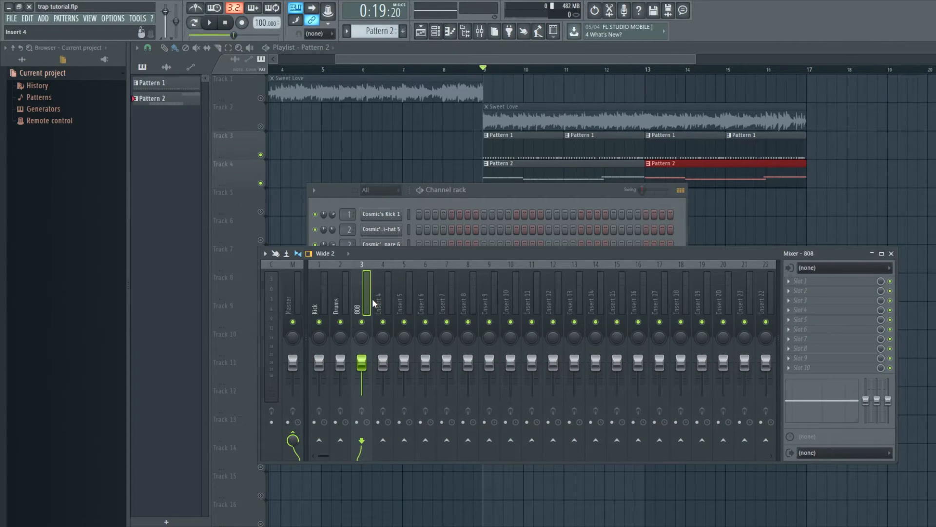
# Step: Load Cymatics Diablo Lite on the Kick mixer track, set Punch to 17 and raise Clip to about halfway
pyautogui.click(319, 293)
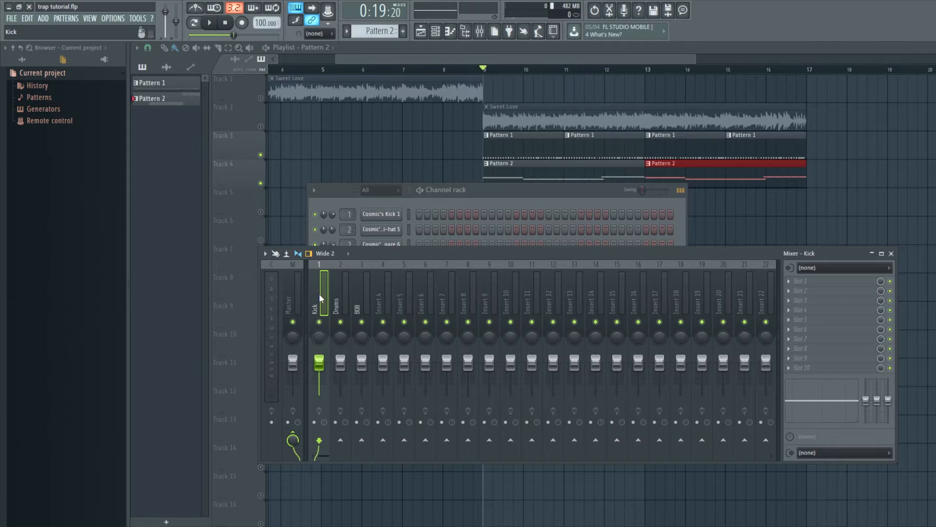
pyautogui.click(846, 284)
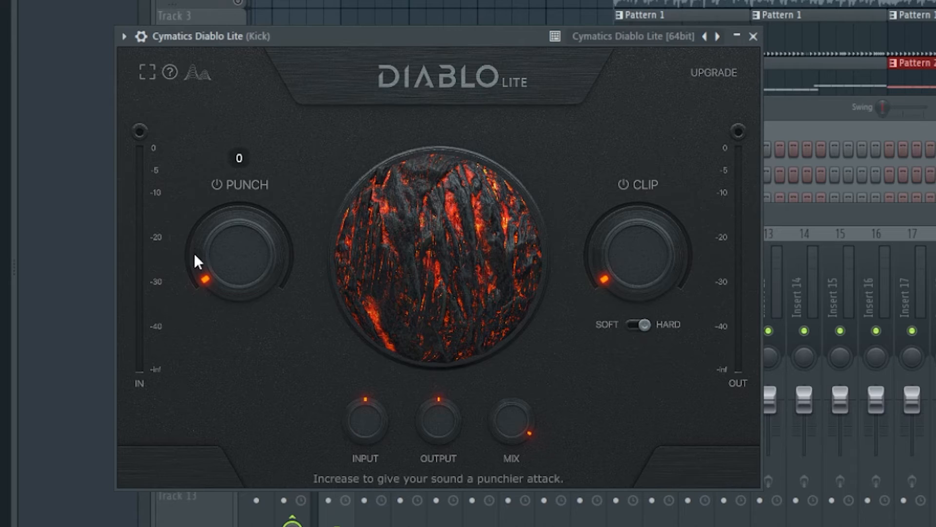
pyautogui.moveTo(235, 279); pyautogui.dragTo(235, 257)
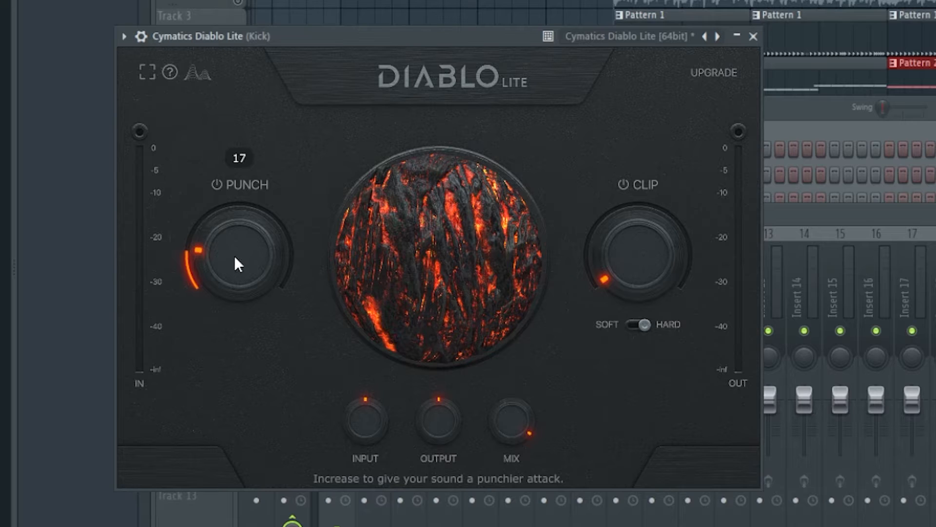
pyautogui.moveTo(634, 280); pyautogui.dragTo(635, 236)
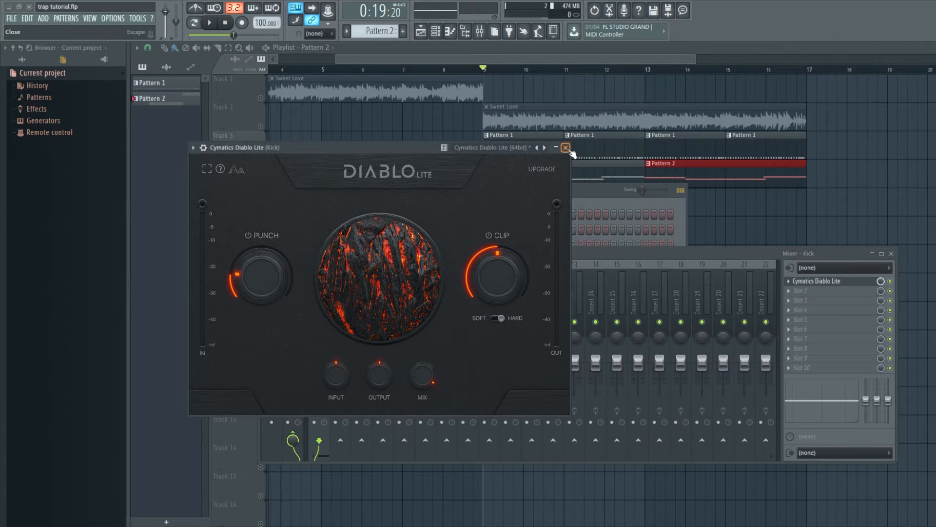
pyautogui.click(565, 147)
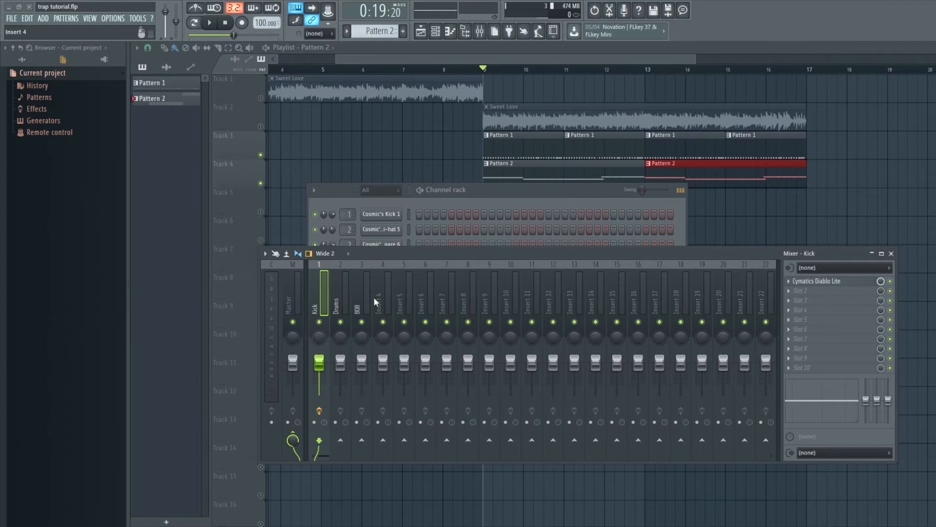
# Step: Load Cymatics Diablo Lite on the Drums mixer track, raise Punch slightly and set Clip to about 30
pyautogui.click(337, 293)
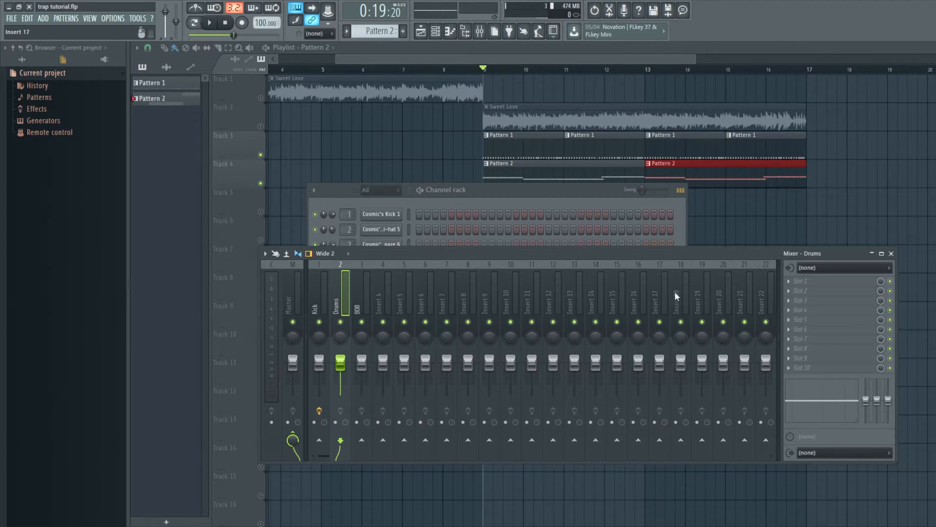
pyautogui.click(820, 292)
pyautogui.moveTo(296, 314); pyautogui.dragTo(299, 312)
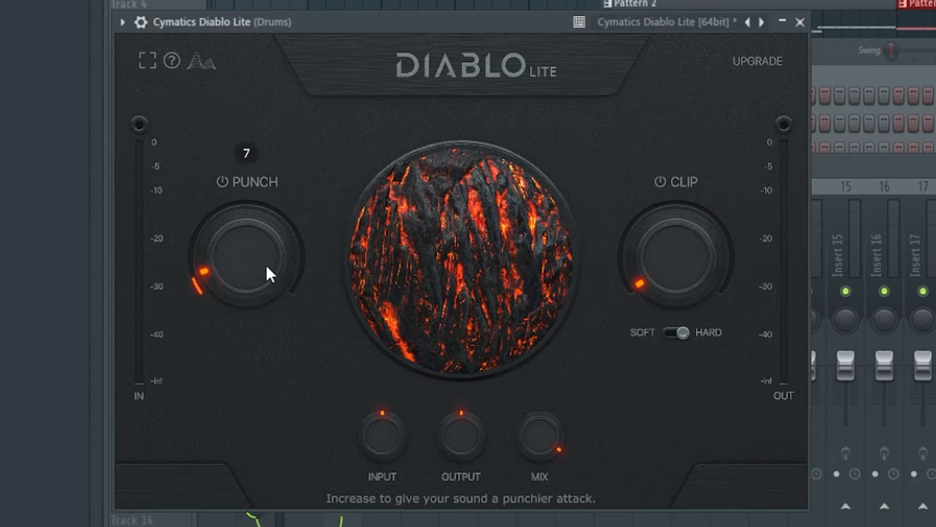
pyautogui.moveTo(265, 263); pyautogui.dragTo(264, 261)
pyautogui.moveTo(660, 261); pyautogui.dragTo(657, 235)
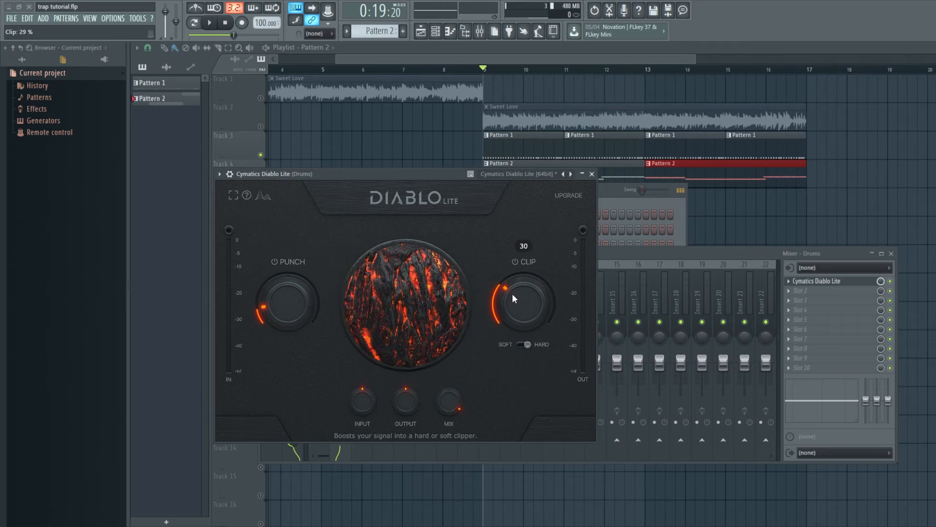
# Step: Add Fruity parametric EQ 2 and Fruity Limiter to the 808 mixer track and set its fader to -2.2 dB
pyautogui.press('F9')
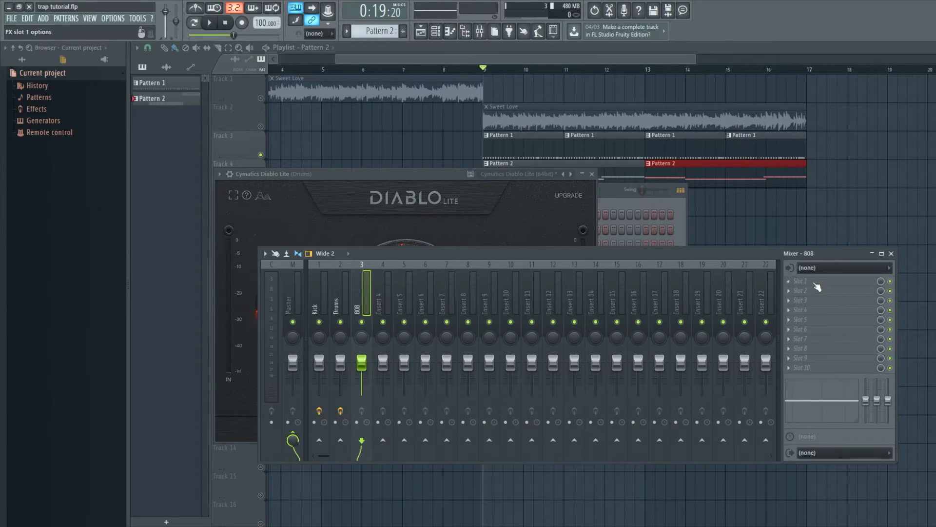
pyautogui.click(818, 285)
pyautogui.click(629, 342)
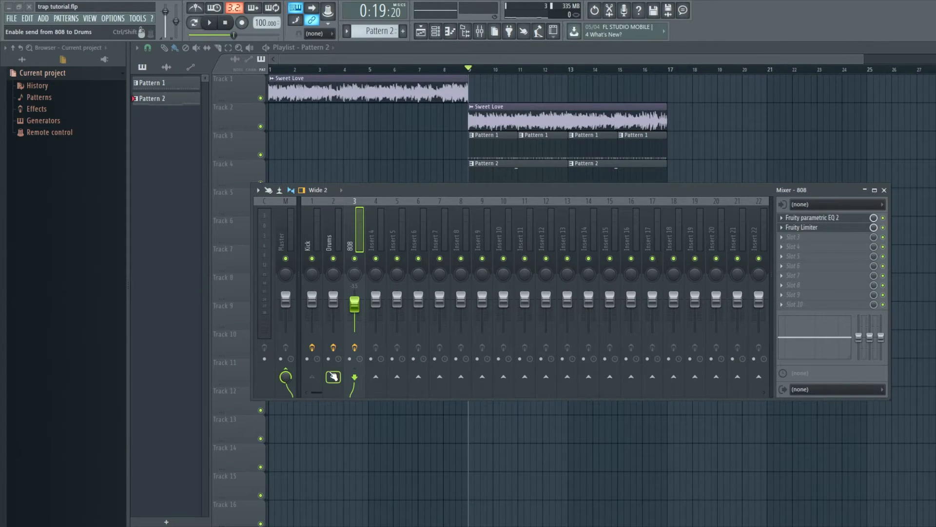
pyautogui.scroll(2, 359, 306)
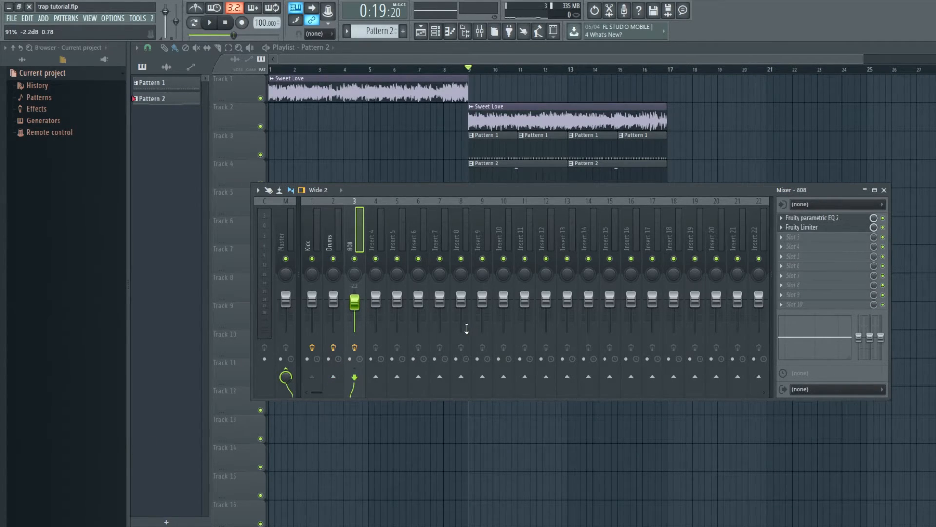
# Step: Sidechain the Kick mixer track to the 808 track
pyautogui.click(312, 239)
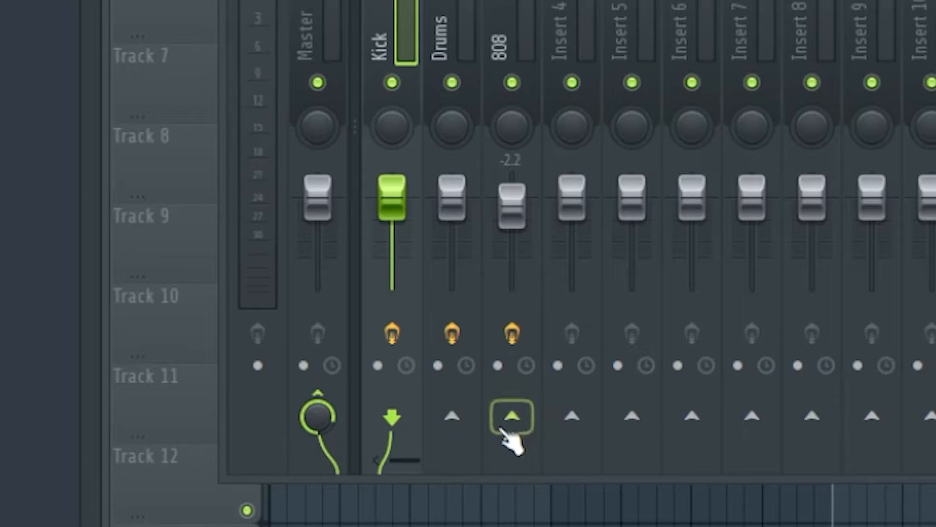
pyautogui.click(354, 378)
pyautogui.click(517, 424)
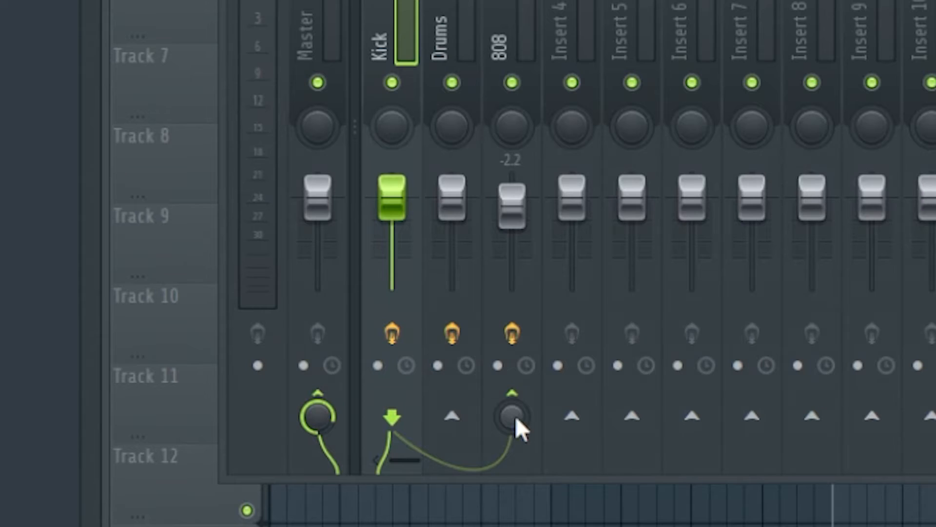
# Step: In the 808 track's Fruity Limiter, set the compressor's sidechain input to 1 and lower the threshold
pyautogui.click(509, 29)
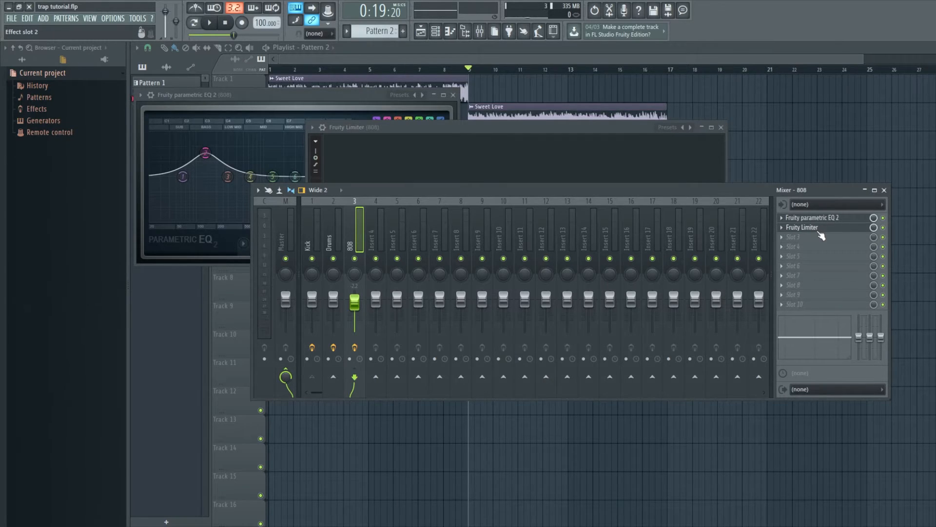
pyautogui.click(821, 230)
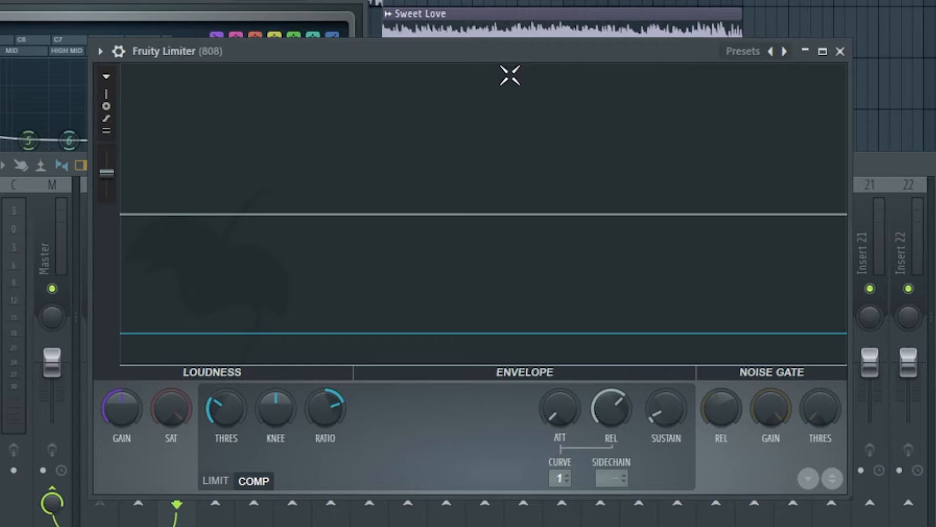
pyautogui.click(846, 83)
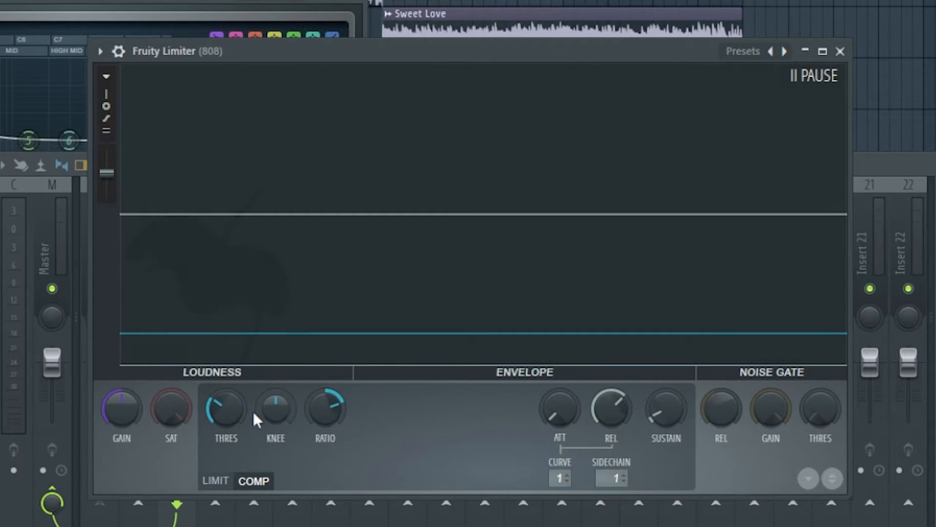
pyautogui.moveTo(226, 412); pyautogui.dragTo(226, 427)
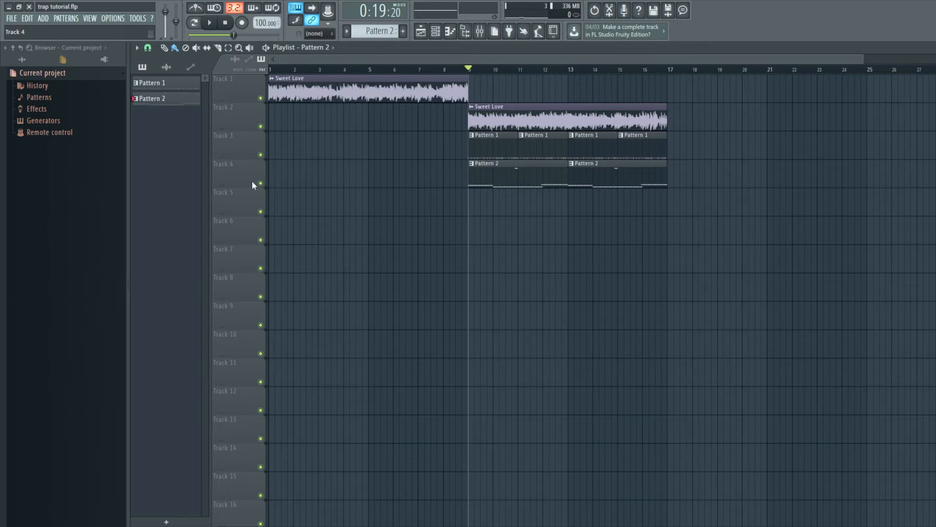
# Step: Mute the Sweet Love sample on playlist track 2 and play the drums and 808 without it
pyautogui.click(261, 127)
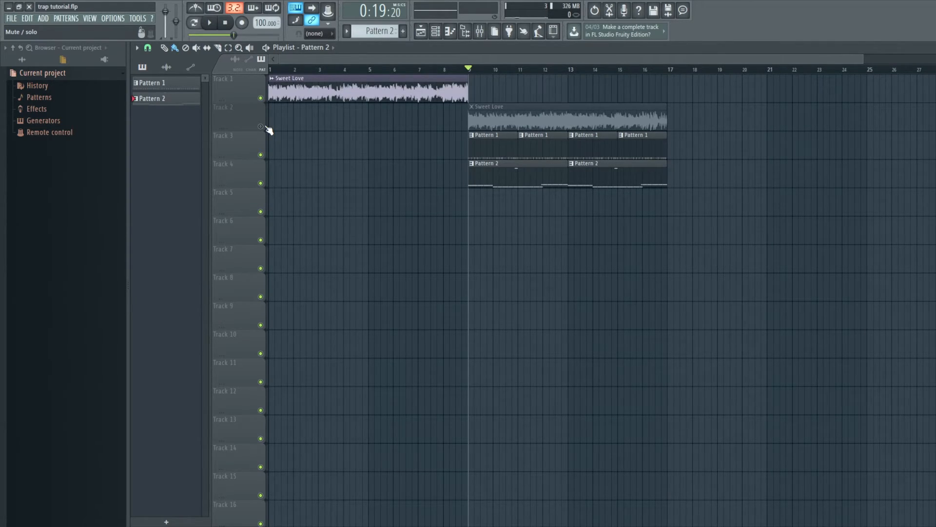
pyautogui.press('space')
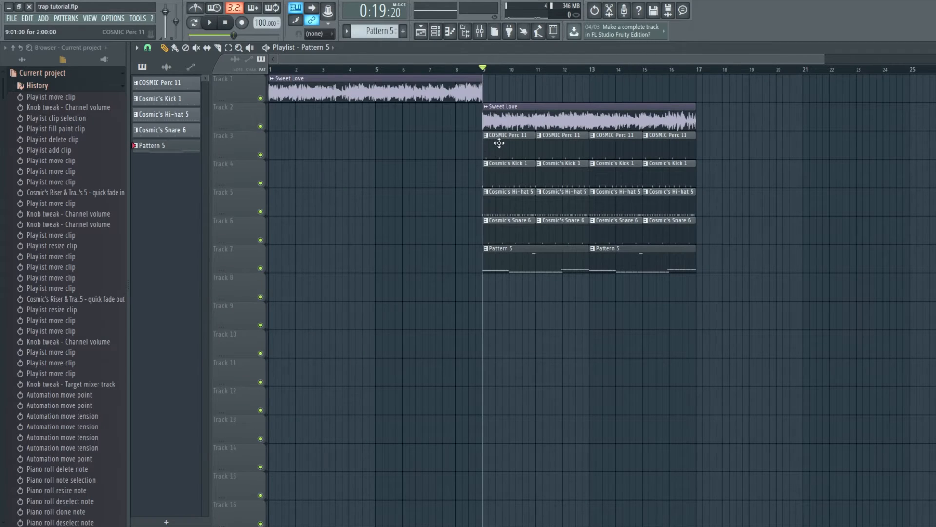
# Step: Locate the Split by channel command for Pattern 5 and play the separated drum patterns from bar 9
pyautogui.moveTo(499, 143); pyautogui.dragTo(689, 242)
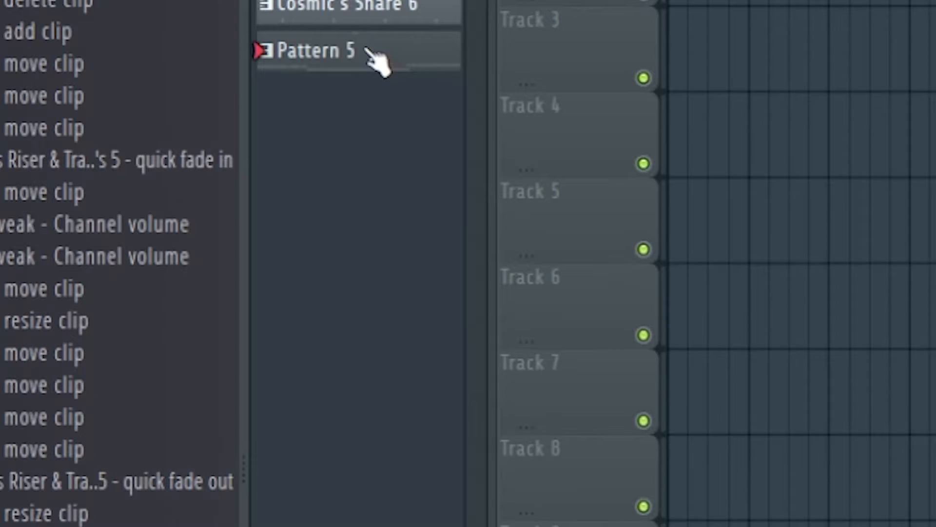
pyautogui.rightClick(176, 146)
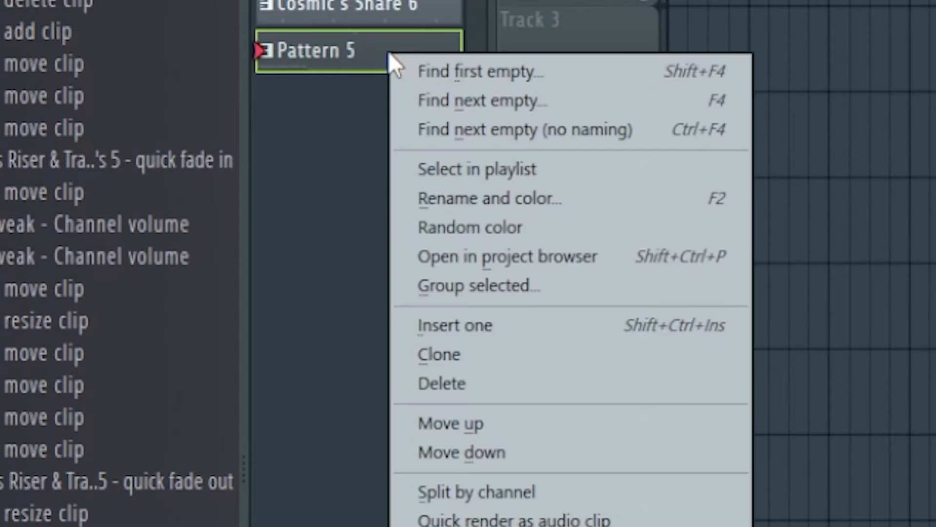
pyautogui.click(510, 489)
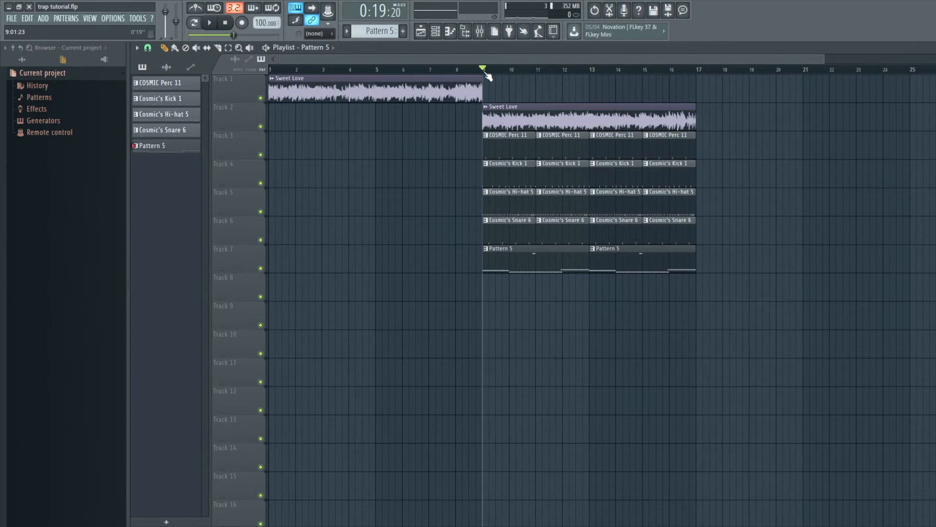
pyautogui.press('space')
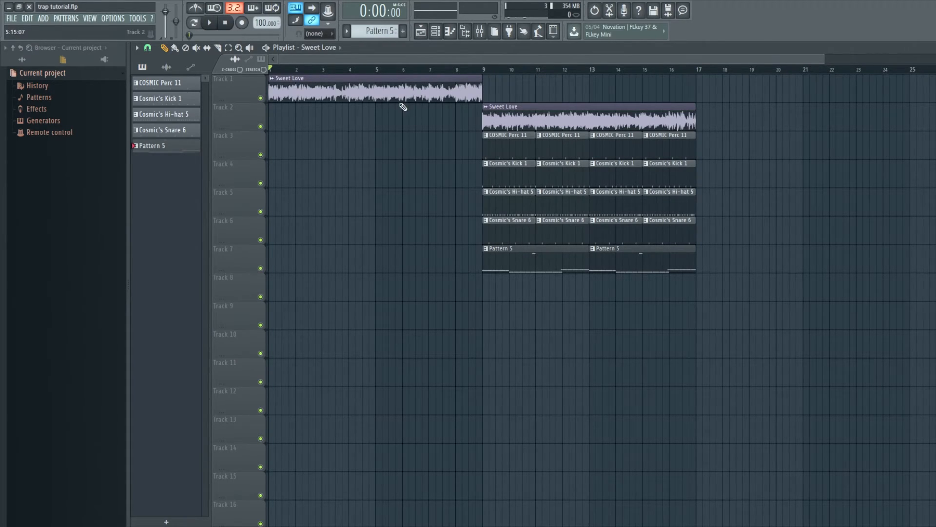
# Step: Route the Sweet Love sample to mixer track 4 and close its channel settings
pyautogui.doubleClick(403, 89)
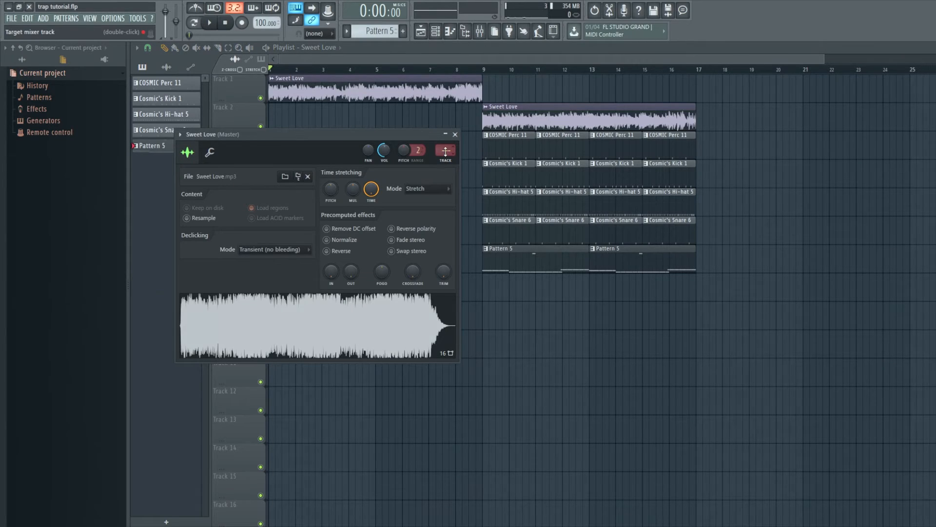
pyautogui.moveTo(446, 151); pyautogui.dragTo(445, 143)
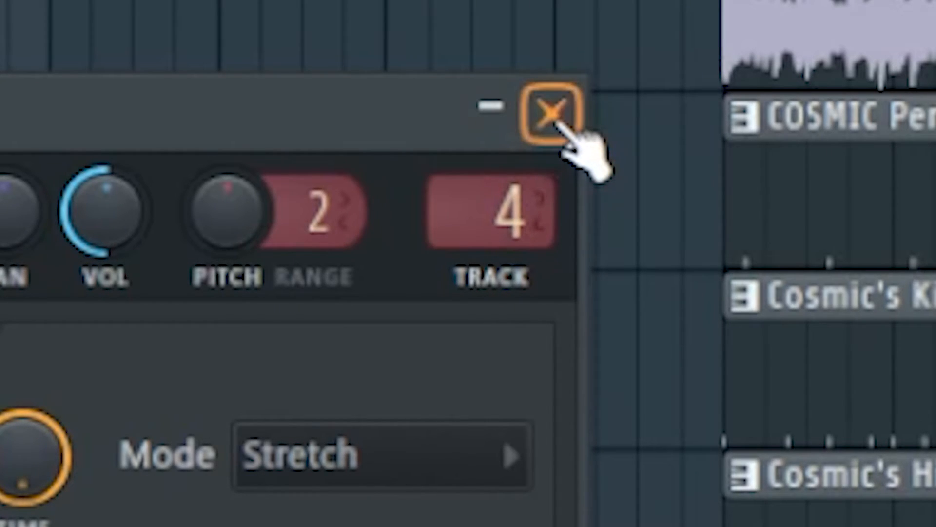
pyautogui.click(555, 120)
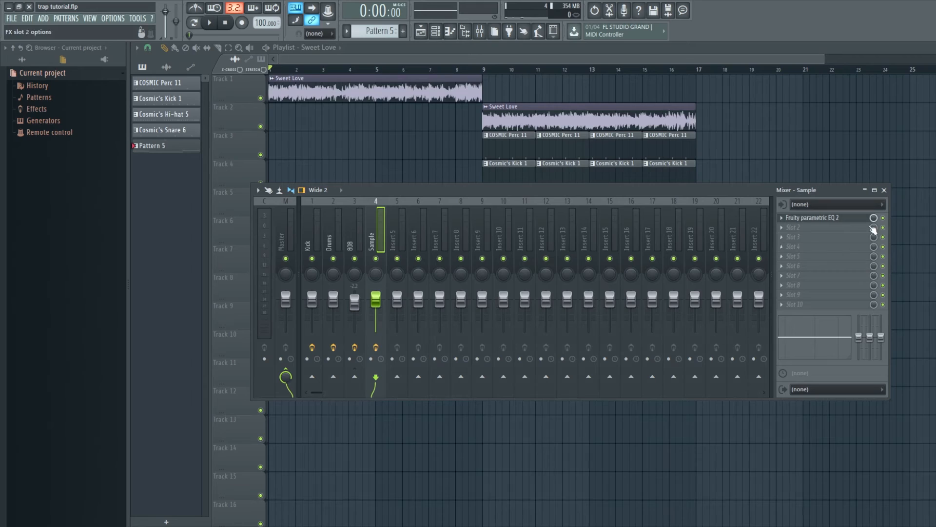
# Step: Open Fruity parametric EQ 2 on the Sample mixer track and browse its Mastering presets
pyautogui.click(848, 220)
pyautogui.click(570, 121)
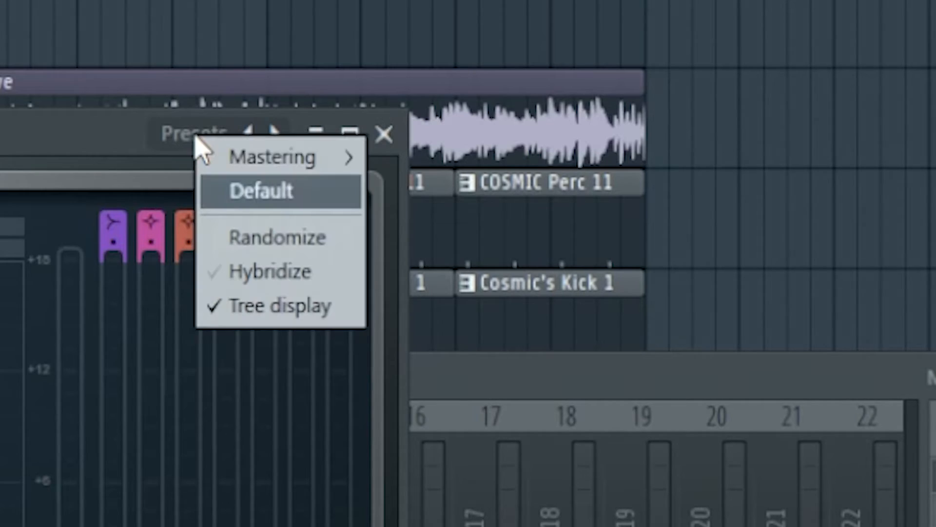
pyautogui.moveTo(598, 128)
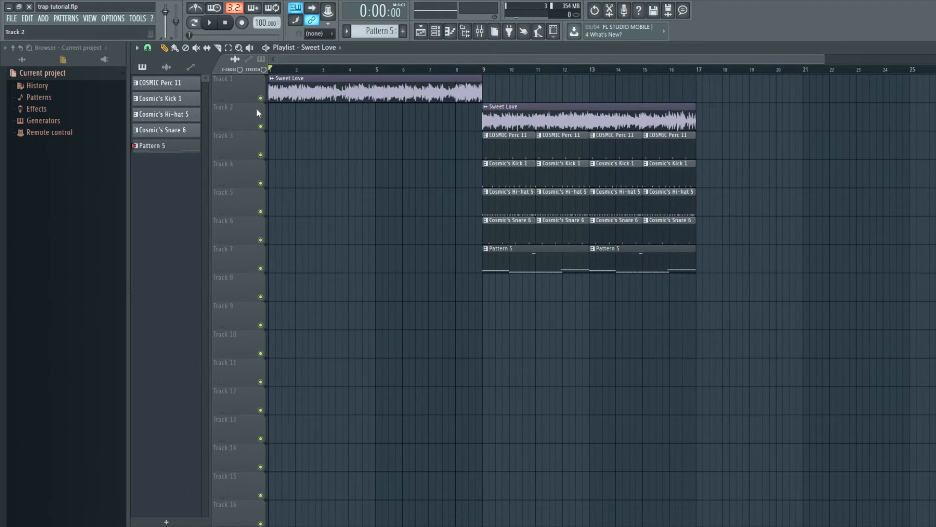
# Step: Play the Sweet Love intro from the start and the section with drums and 808 from bar 9
pyautogui.press('space')
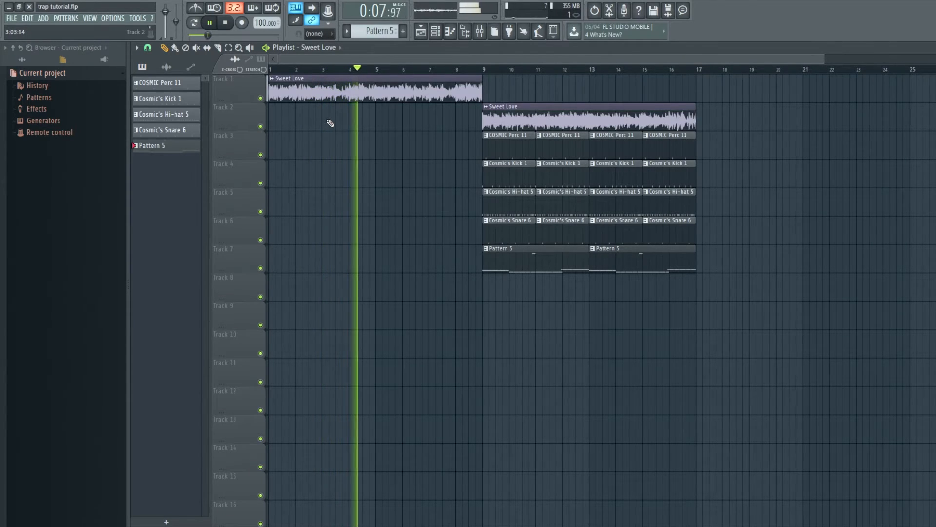
pyautogui.press('space')
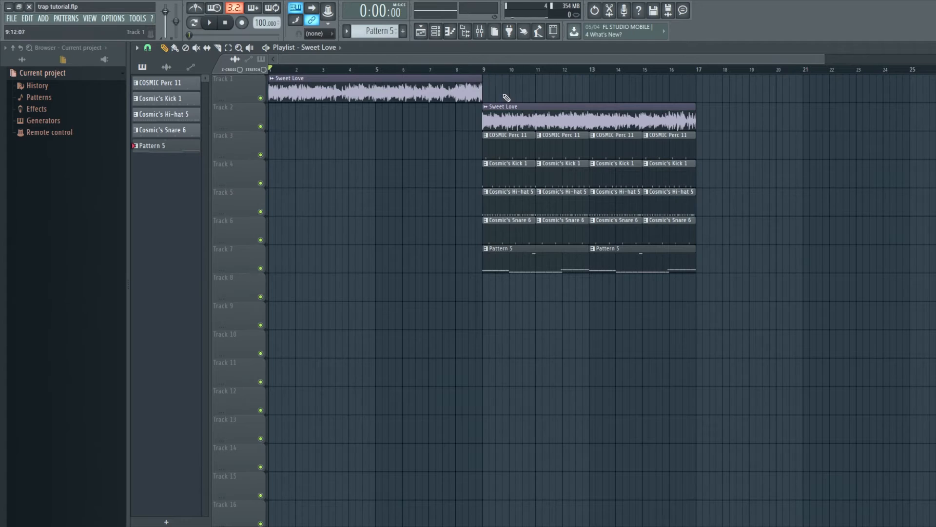
pyautogui.click(485, 73)
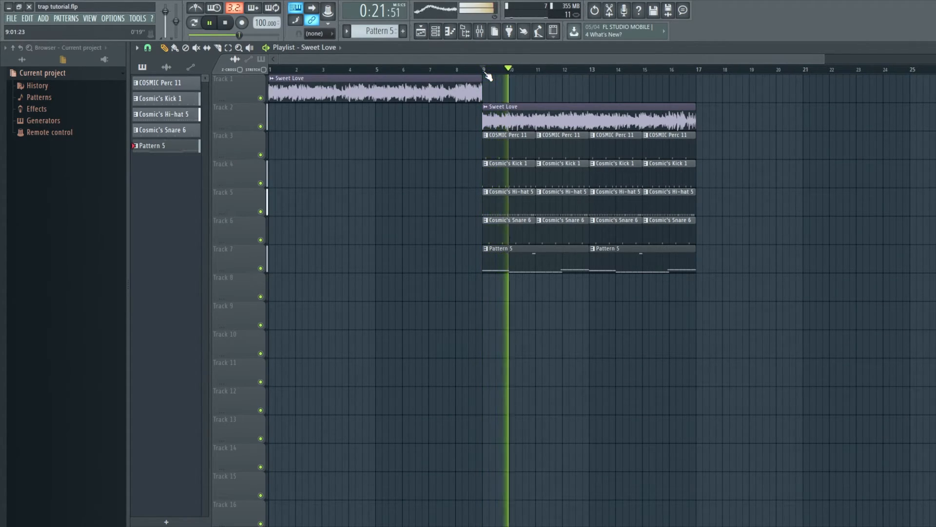
pyautogui.press('space')
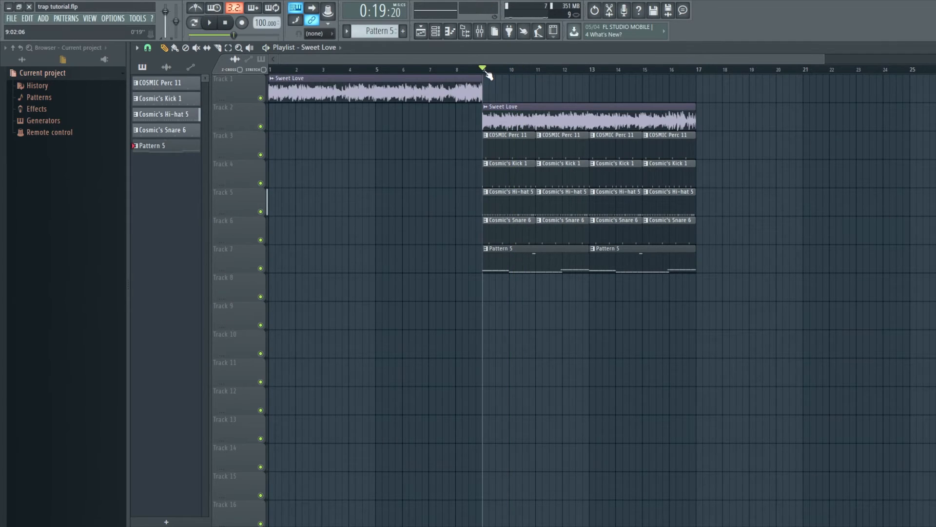
# Step: Create an automation clip for the mix level of Fruity parametric EQ 2 on the Sample mixer track
pyautogui.click(480, 30)
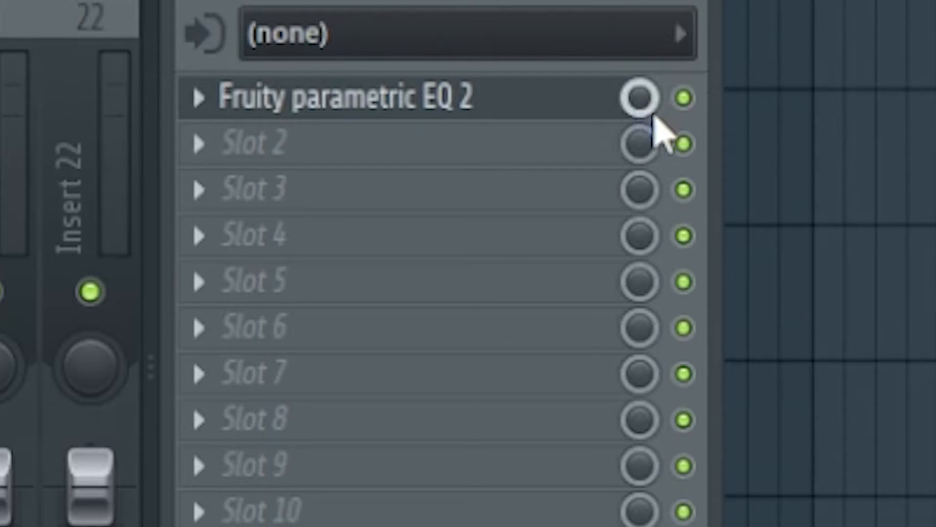
pyautogui.rightClick(651, 96)
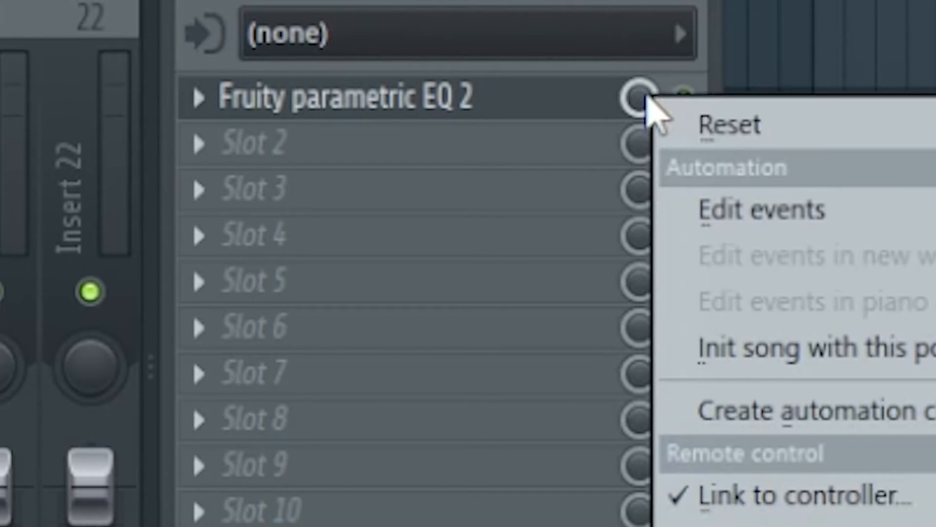
pyautogui.click(856, 410)
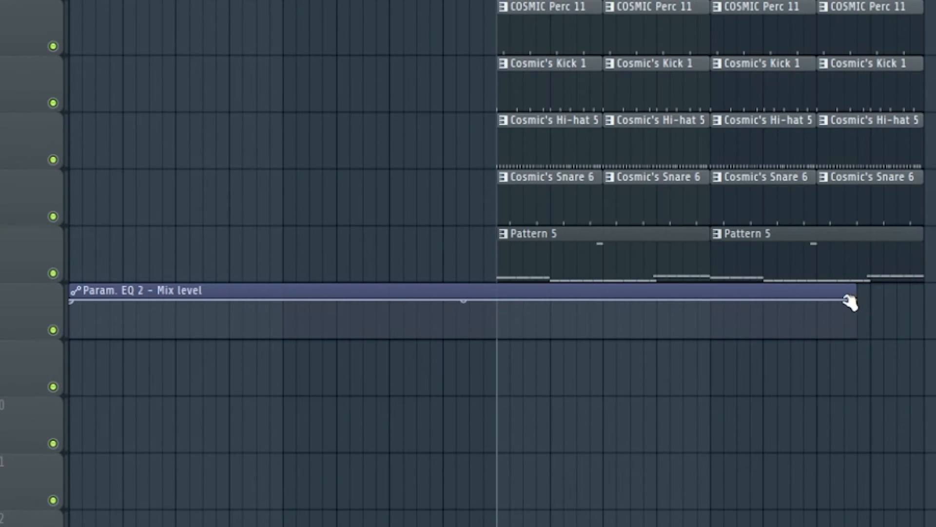
# Step: End the EQ mix level automation at bar 9, dropping to the minimum along a late-falling curve, and audition it
pyautogui.moveTo(848, 301); pyautogui.dragTo(502, 297)
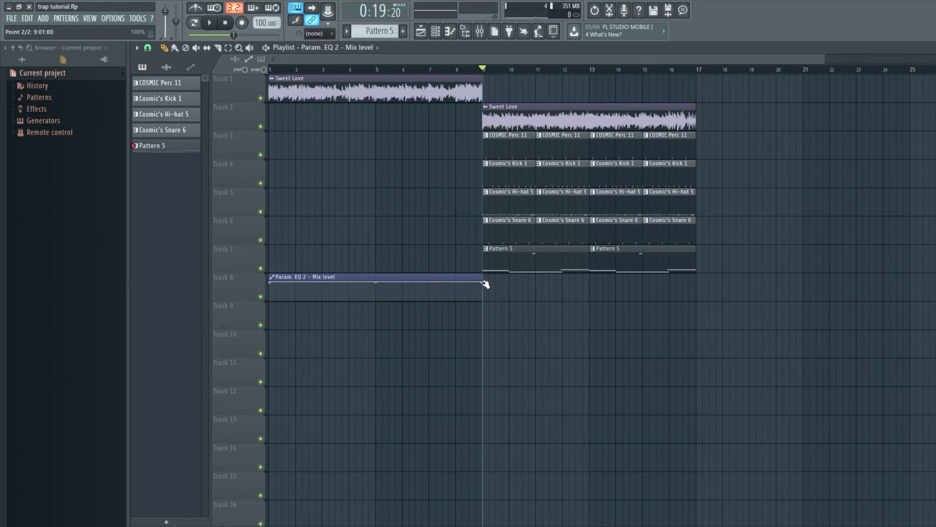
pyautogui.moveTo(484, 285); pyautogui.dragTo(480, 331)
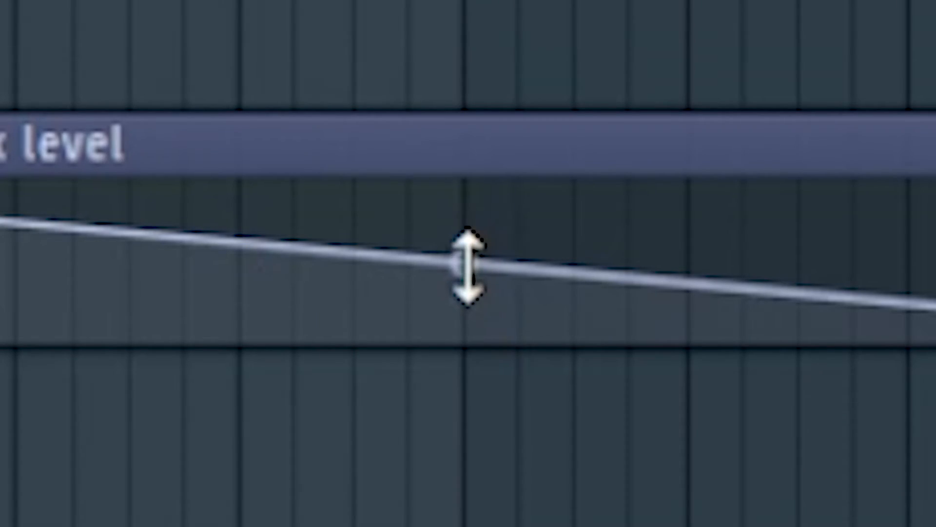
pyautogui.moveTo(466, 265); pyautogui.dragTo(463, 191)
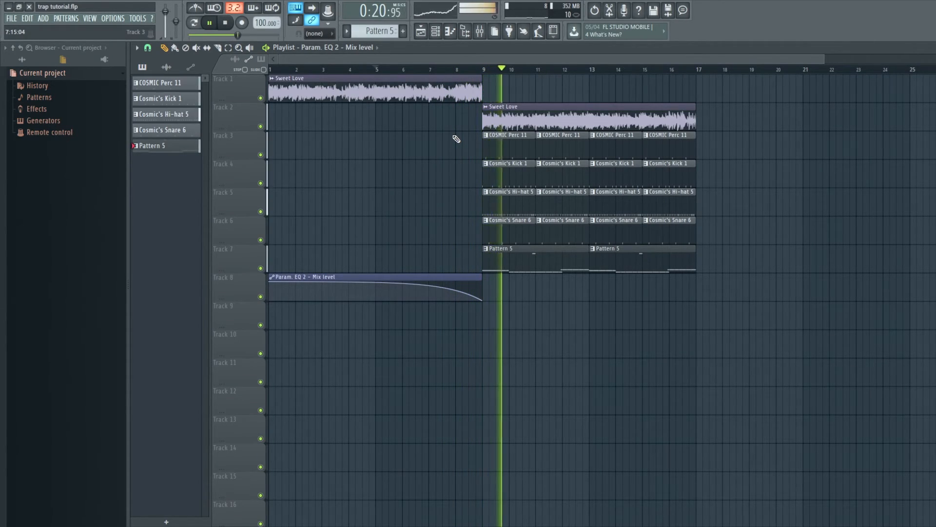
pyautogui.press('space')
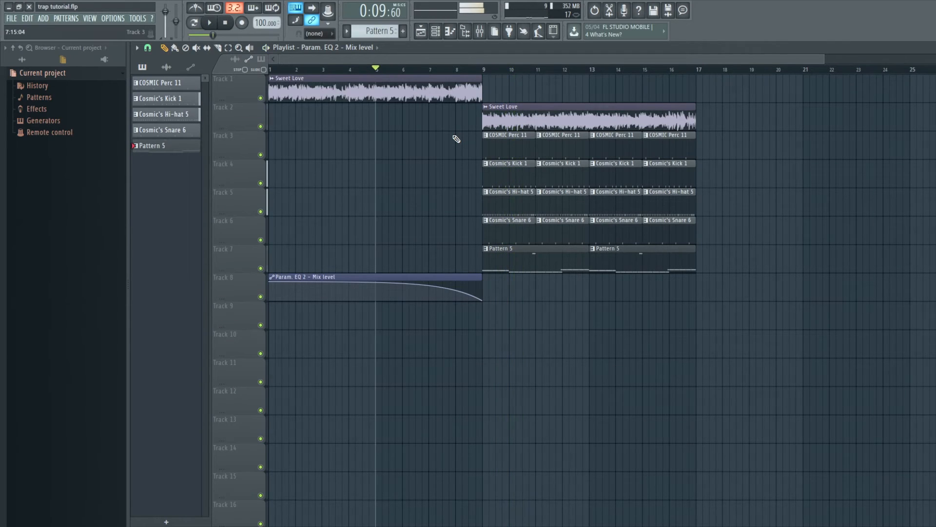
# Step: Create an automation clip for the Sample mixer track's volume
pyautogui.press('F9')
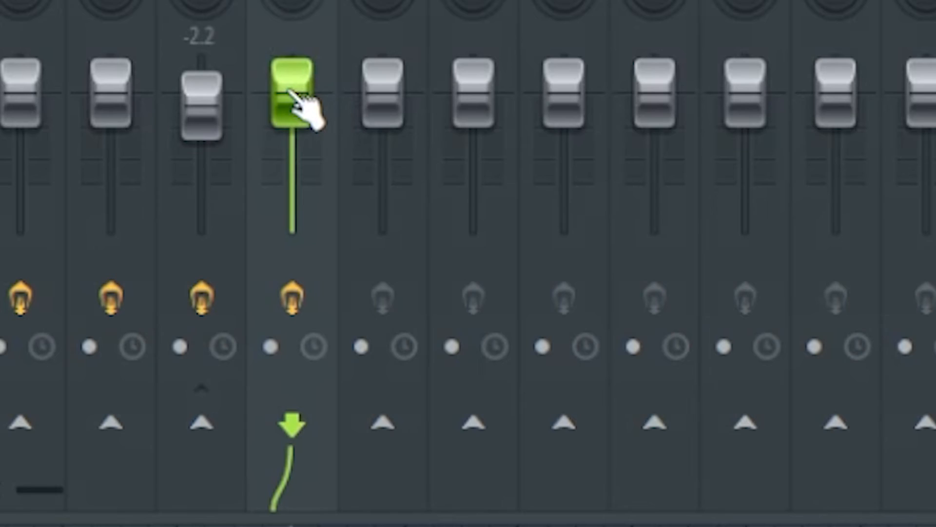
pyautogui.rightClick(376, 300)
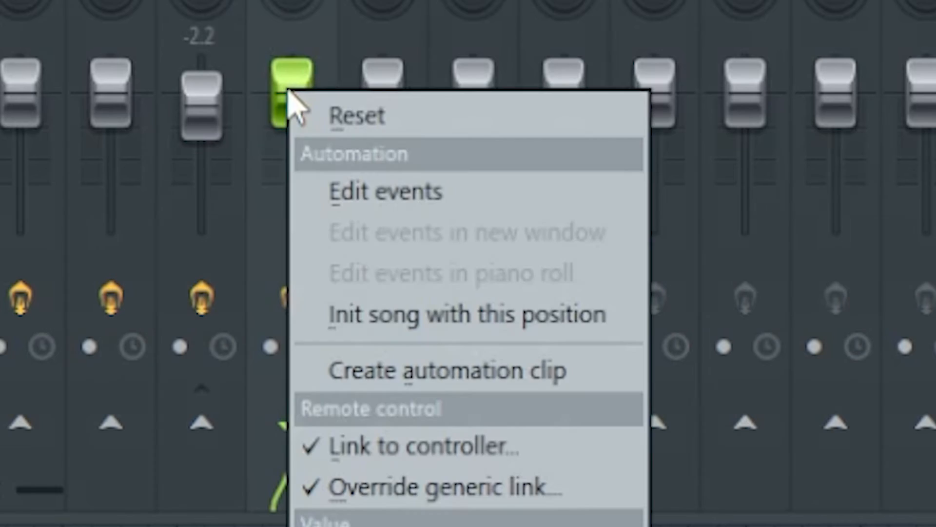
pyautogui.click(507, 376)
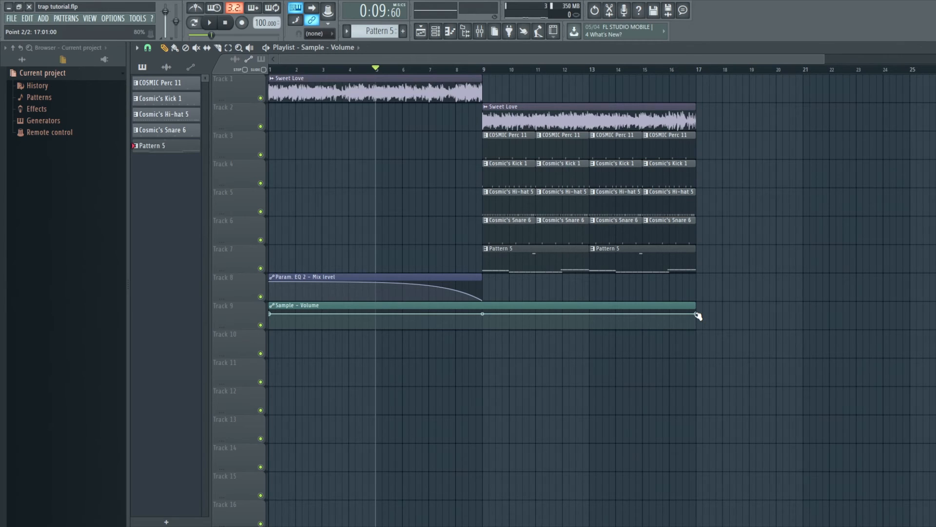
# Step: Shorten the Sample volume automation to end at bar 9 and lower its starting point for a gradual rise
pyautogui.moveTo(699, 315); pyautogui.dragTo(510, 316)
pyautogui.hotkey('ctrl', 'z')
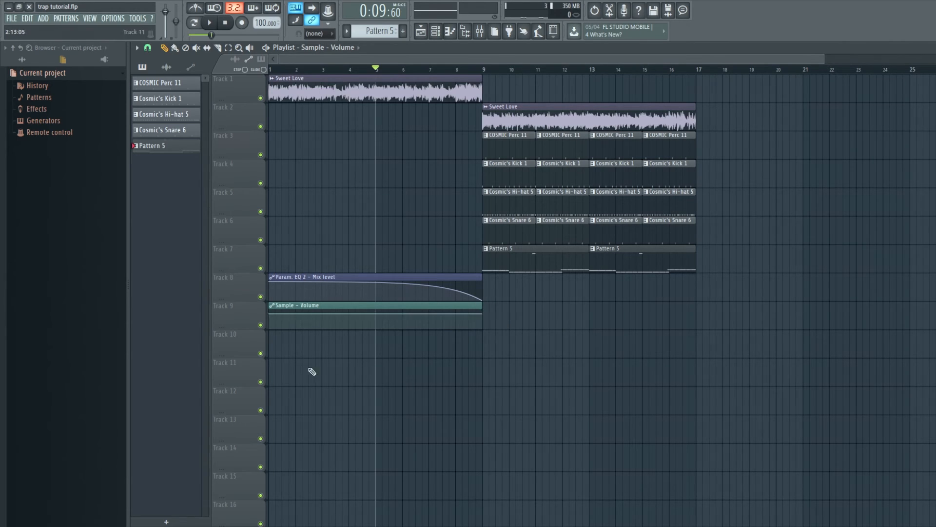
pyautogui.hotkey('ctrl', 'z')
pyautogui.moveTo(271, 315); pyautogui.dragTo(269, 325)
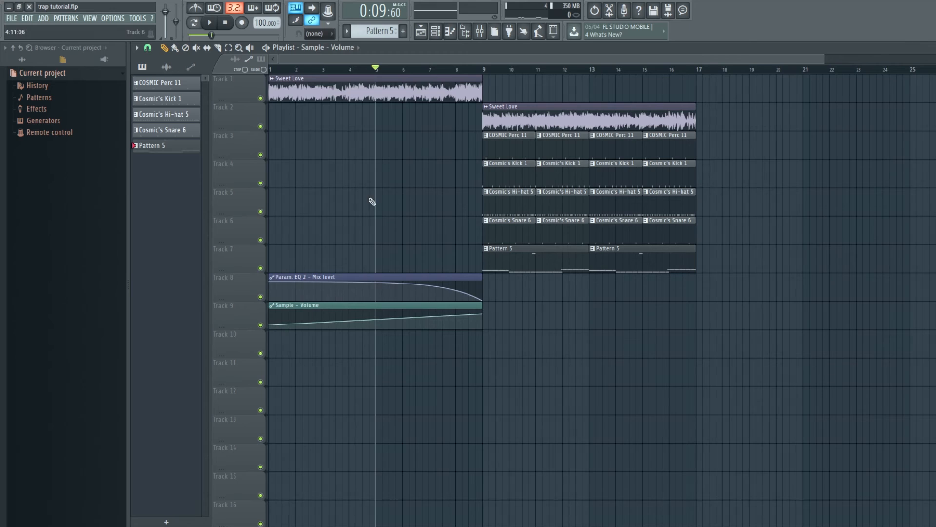
# Step: Play the intro with the EQ and volume automations and save the project
pyautogui.press('space')
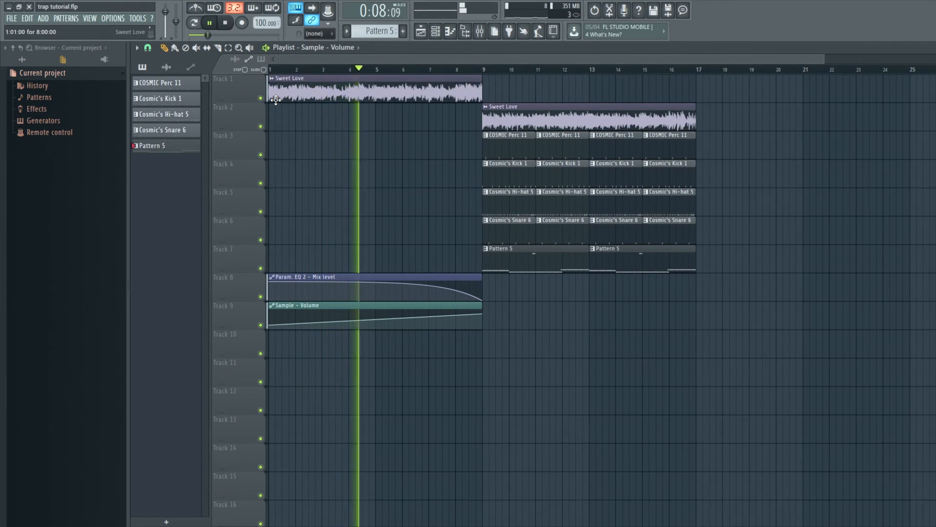
pyautogui.hotkey('ctrl', 's')
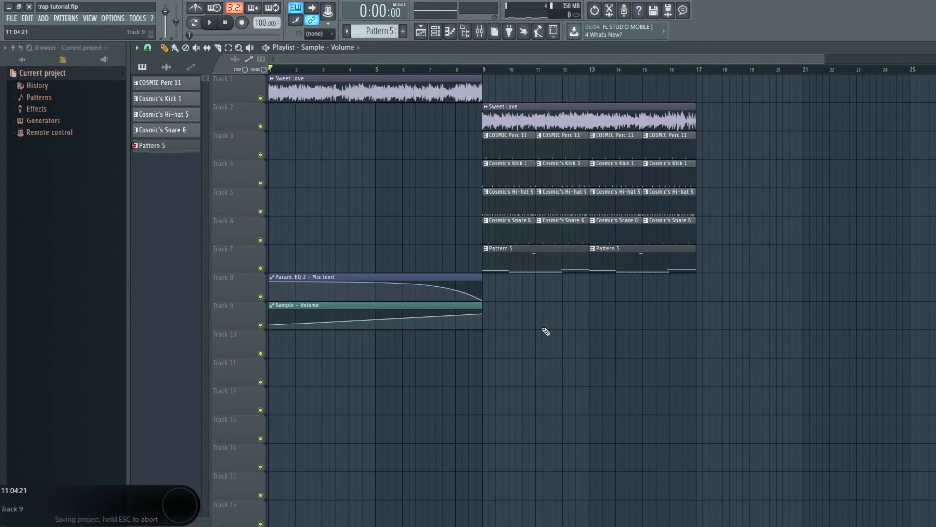
pyautogui.scroll(-1, 482, 308)
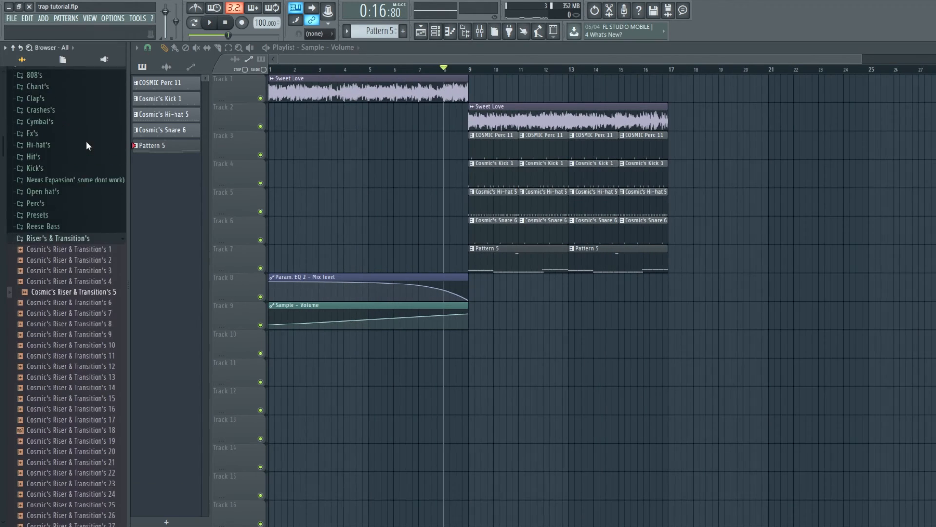
# Step: Add Cosmic's Crash 1 from the drum kit's Crashes folder to the playlist at bar 9 on Track 8
pyautogui.scroll(2, 69, 166)
pyautogui.click(73, 154)
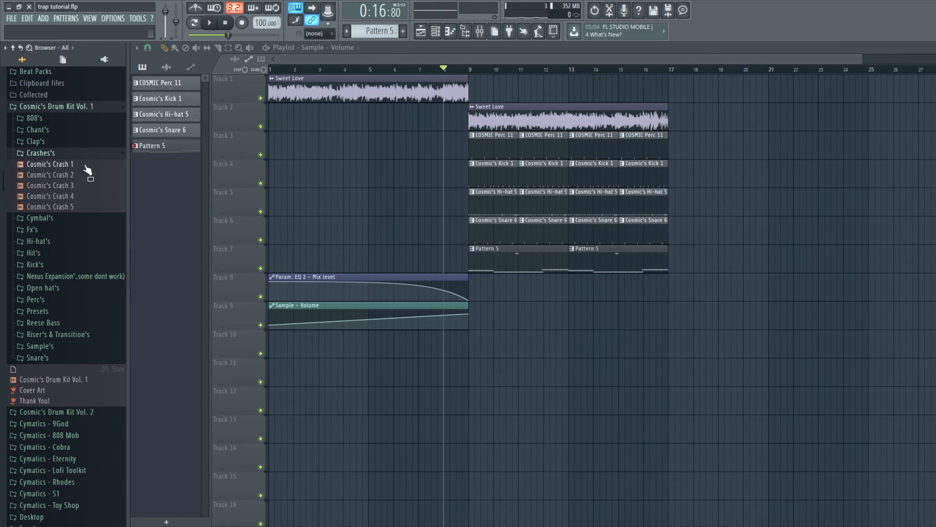
pyautogui.moveTo(86, 166); pyautogui.dragTo(499, 346)
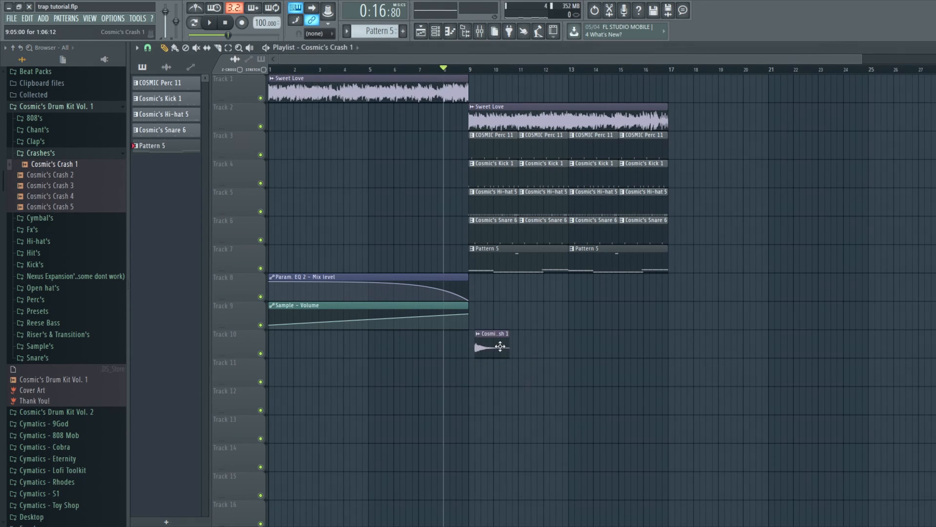
pyautogui.doubleClick(486, 345)
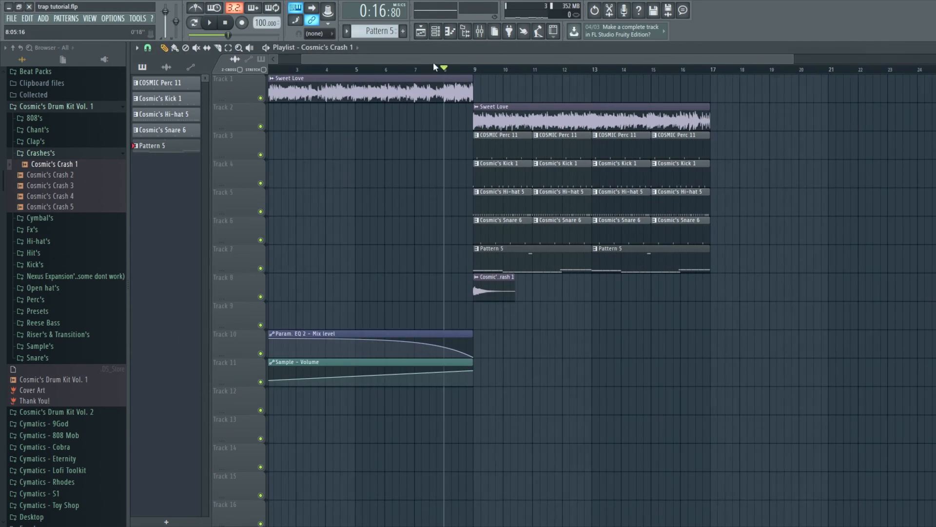
# Step: Play the transition from just after bar 7 into bar 9 to hear the crash
pyautogui.click(428, 73)
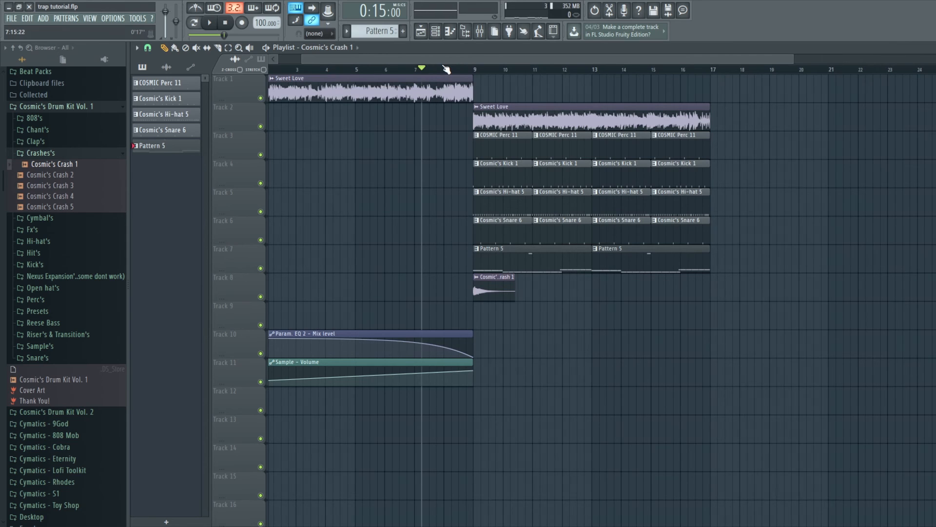
pyautogui.press('space')
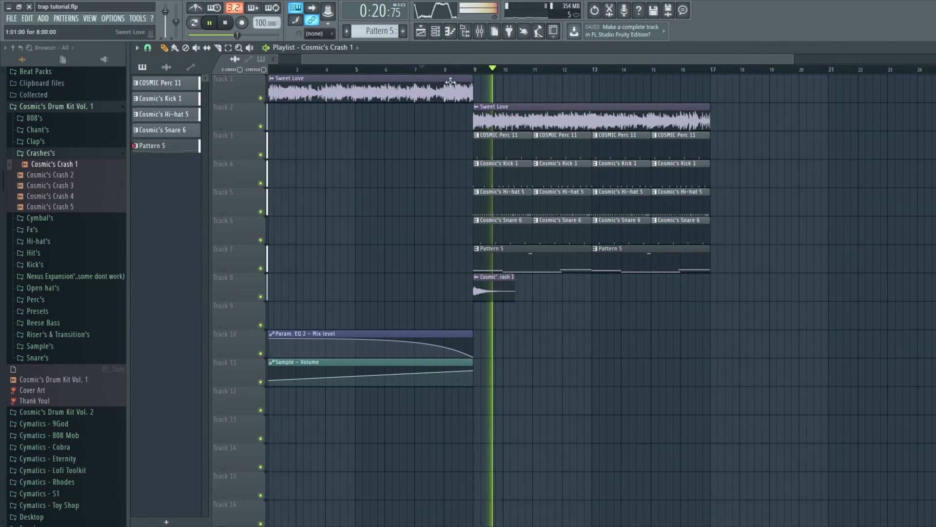
pyautogui.press('space')
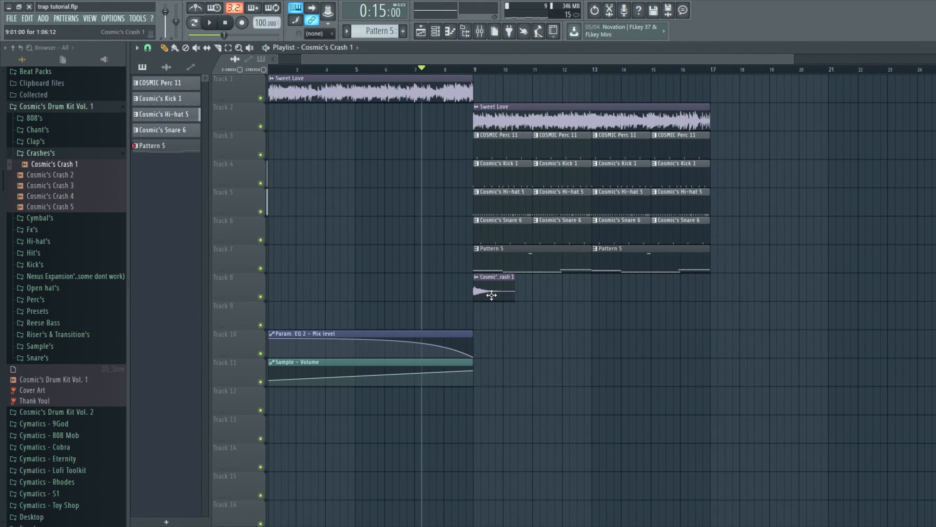
# Step: Lower the channel volume of Cosmic's Crash 1 to 44% and set the playback position to bar 7
pyautogui.doubleClick(492, 295)
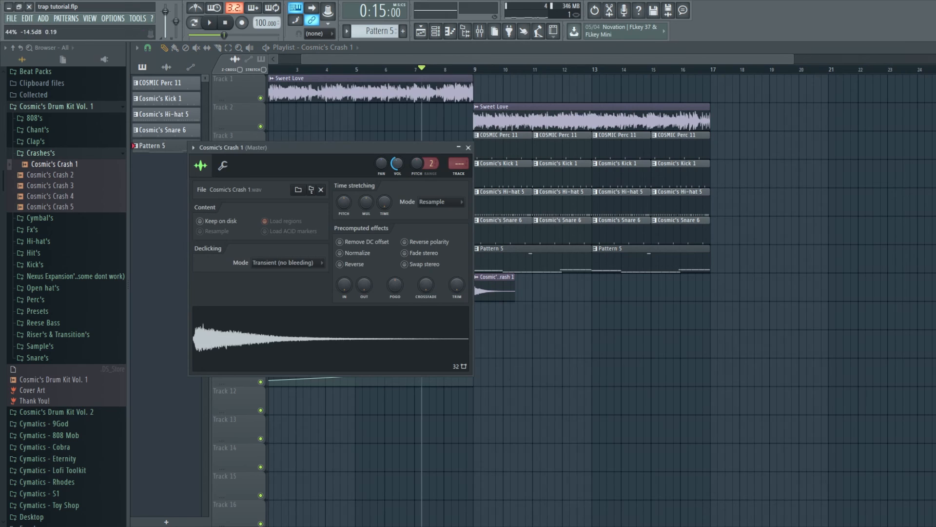
pyautogui.click(468, 148)
pyautogui.moveTo(420, 69); pyautogui.dragTo(416, 68)
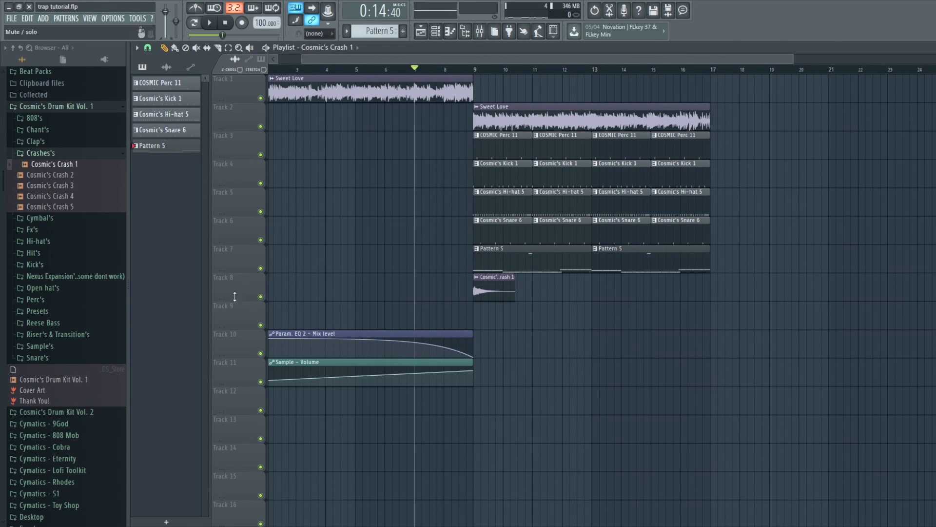
# Step: Add Cosmic's Riser & Transition's 5 on Track 9 at bar 7, leading into bar 9
pyautogui.click(84, 335)
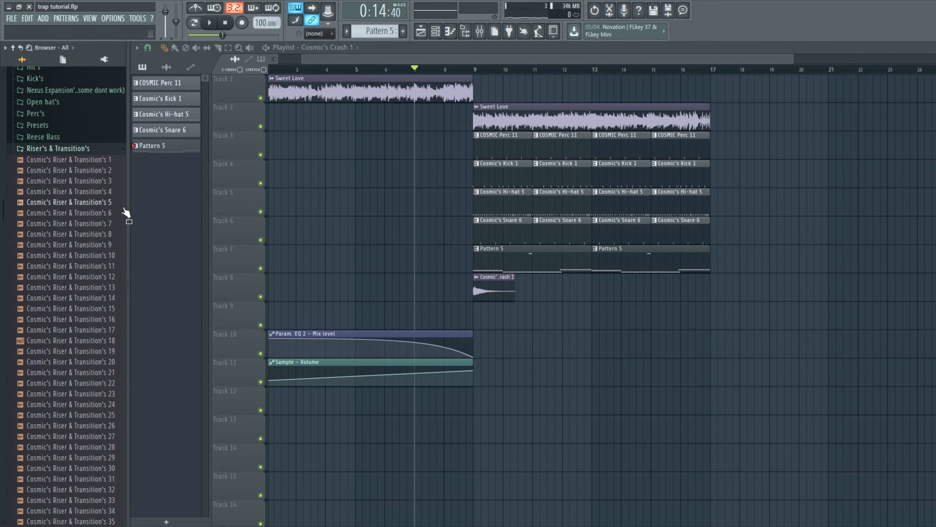
pyautogui.moveTo(126, 212); pyautogui.dragTo(410, 317)
pyautogui.click(414, 310)
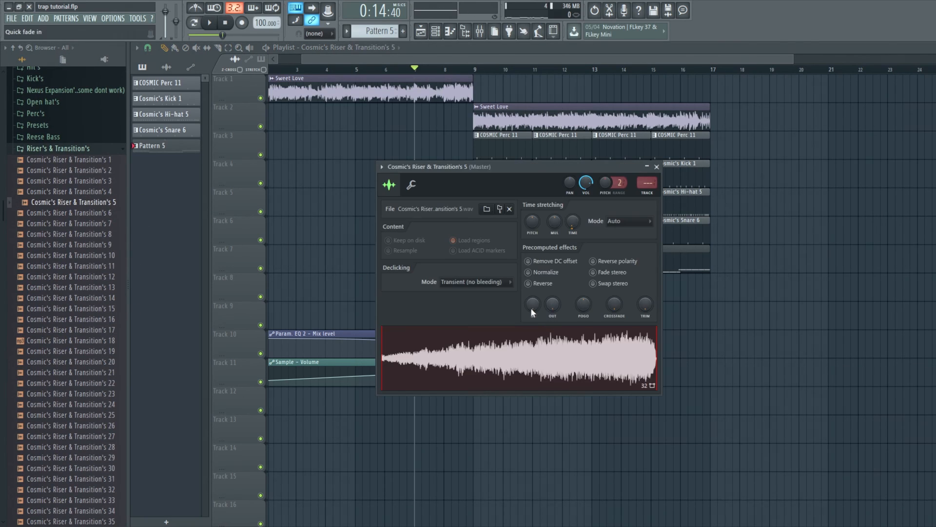
# Step: Apply a long fade-in to the riser sample so it swells only in its second half
pyautogui.moveTo(533, 304); pyautogui.dragTo(533, 280)
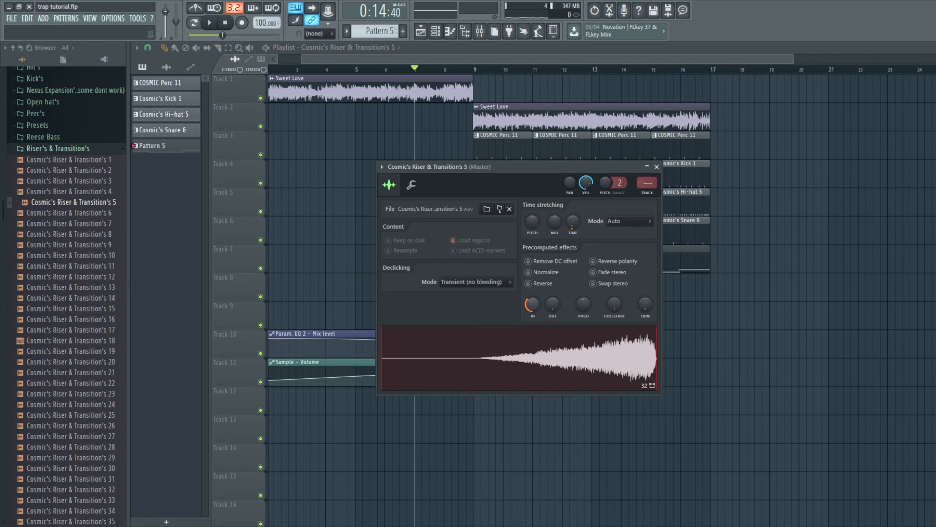
pyautogui.click(657, 166)
pyautogui.scroll(4, 502, 244)
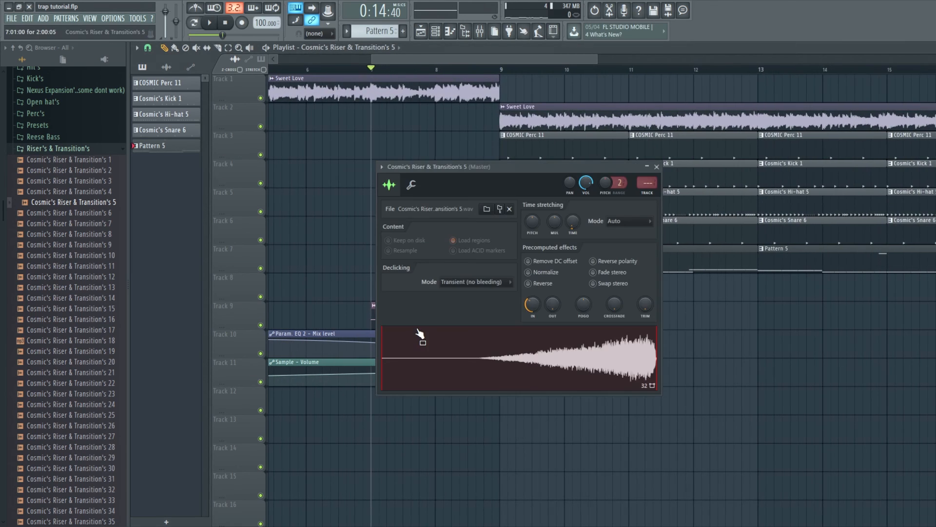
pyautogui.click(420, 324)
pyautogui.moveTo(532, 303); pyautogui.dragTo(532, 295)
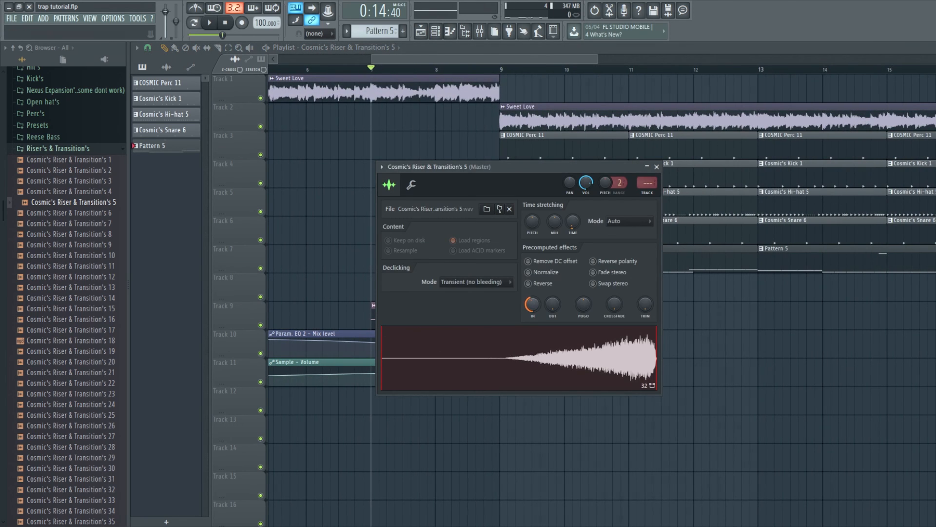
pyautogui.click(656, 166)
# Step: Play from bar 7 to hear the riser and crash leading into the drums
pyautogui.scroll(-3, 479, 128)
pyautogui.press('space')
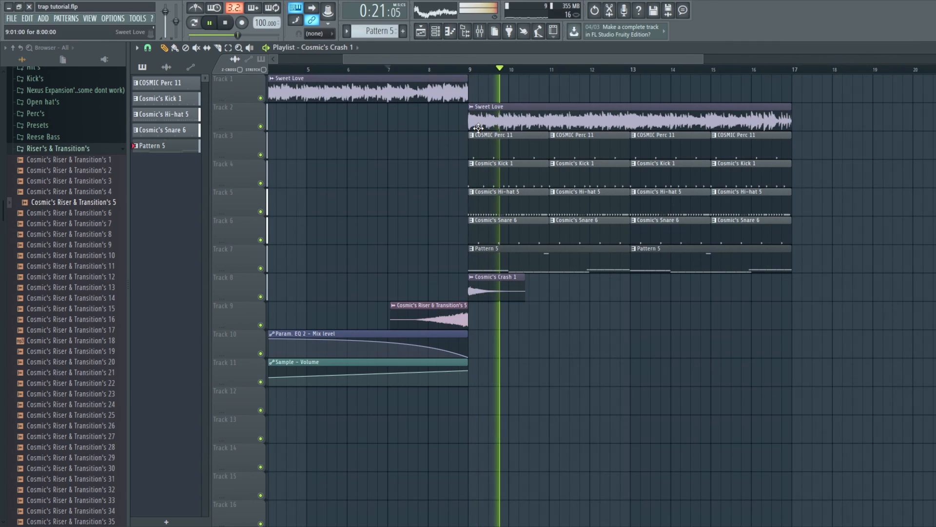
pyautogui.press('space')
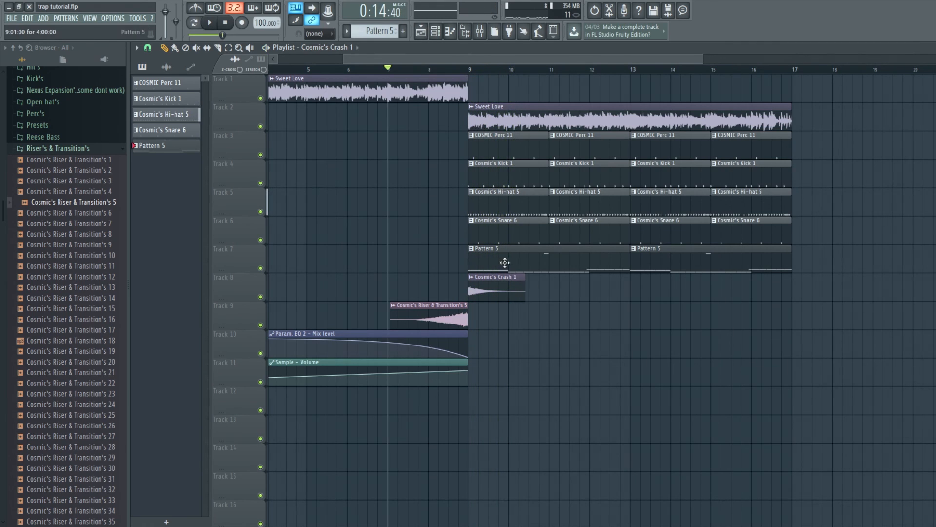
# Step: Duplicate the sample, drum and 808 clips of bars 9–17 on Tracks 2–7 to bar 17, undoing the surplus copies
pyautogui.scroll(-2, 429, 76)
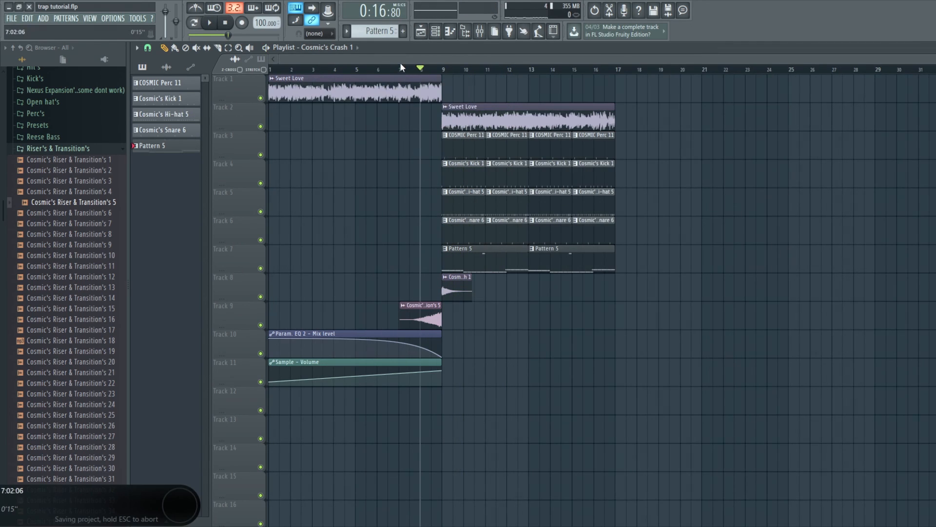
pyautogui.scroll(-2, 401, 68)
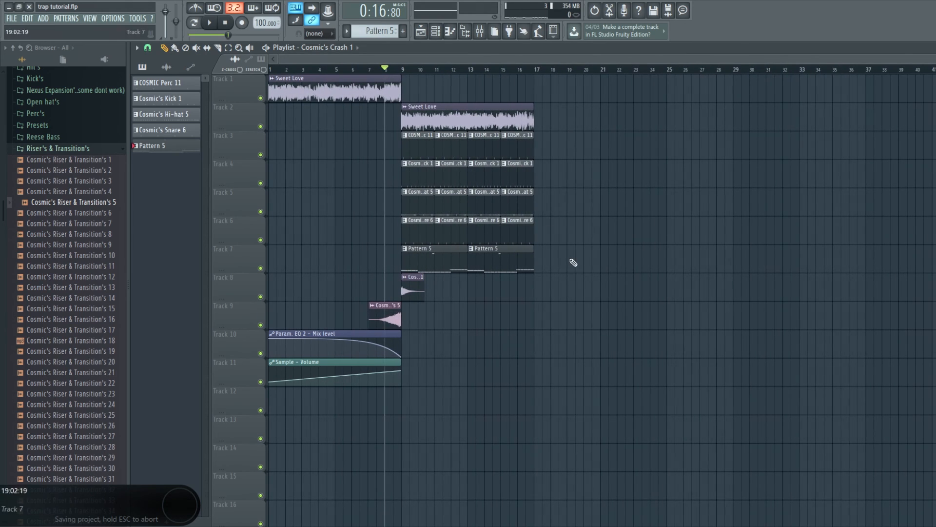
pyautogui.moveTo(573, 263); pyautogui.dragTo(402, 103)
pyautogui.hotkey('ctrl', 'b')
pyautogui.hotkey('ctrl', 'b')
pyautogui.hotkey('ctrl', 'alt', 'z')
pyautogui.hotkey('ctrl', 'alt', 'z')
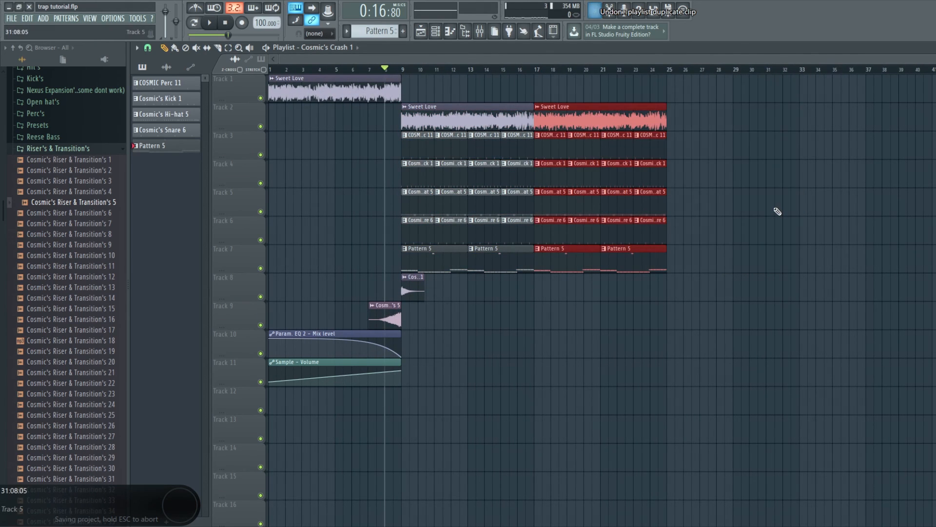